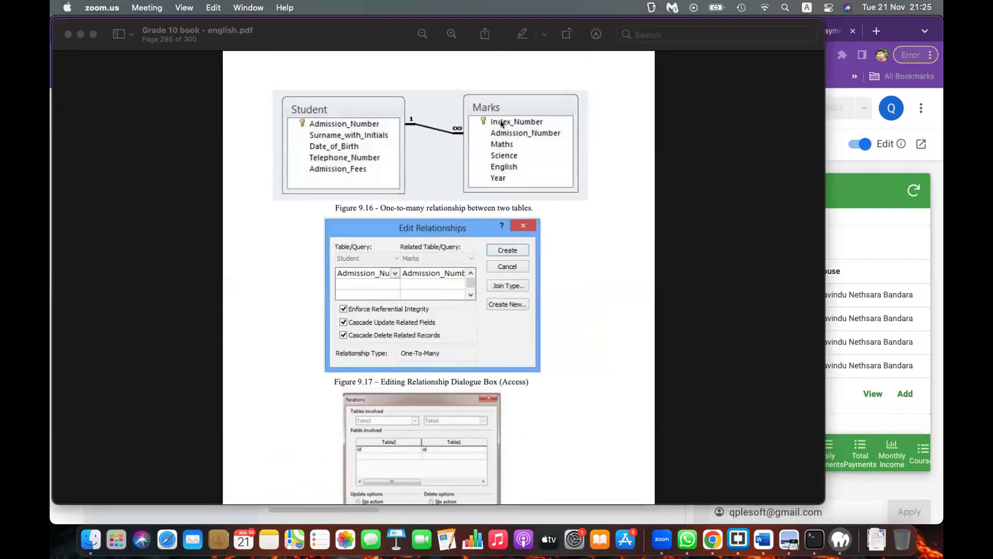
# Skim the Grade 10 textbook from the one-to-many relationship figures through forms, queries and reports to the chapter's review questions.
pyautogui.scroll(-5, 501, 123)
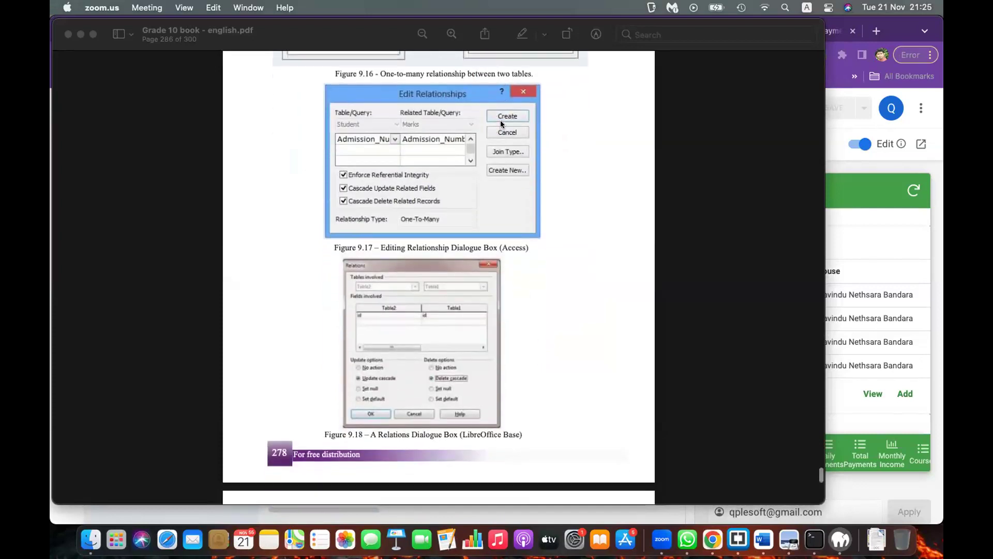
pyautogui.scroll(-20, 500, 123)
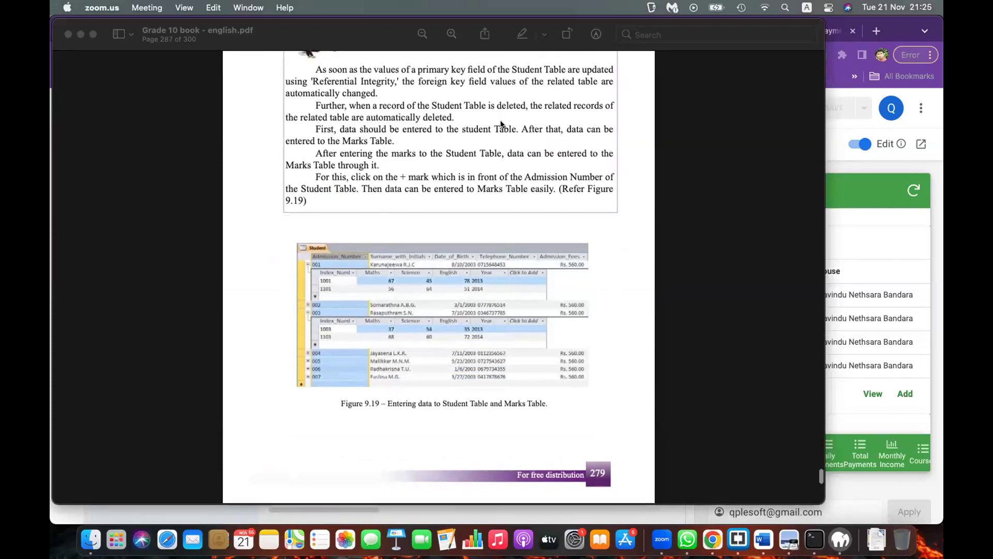
pyautogui.scroll(3, 501, 124)
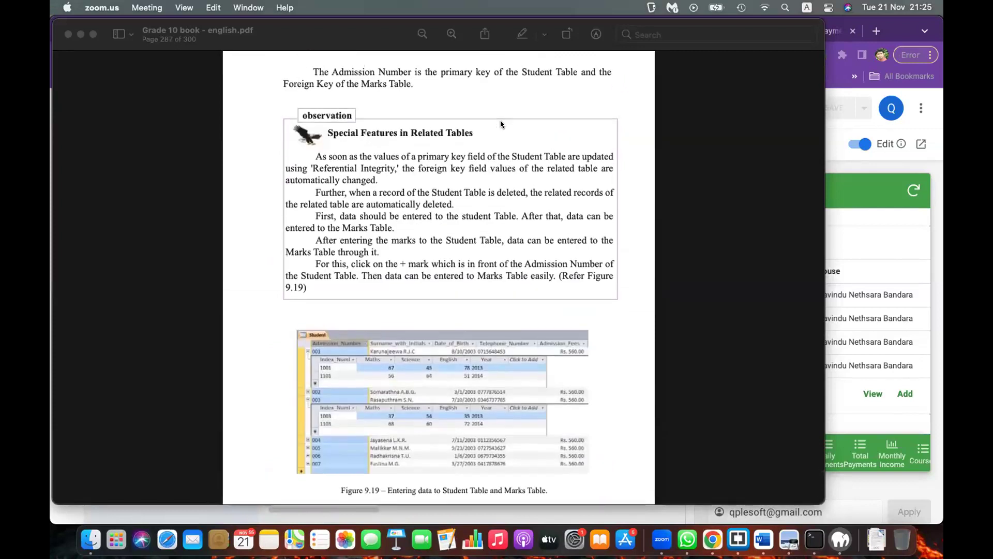
pyautogui.scroll(-15, 500, 124)
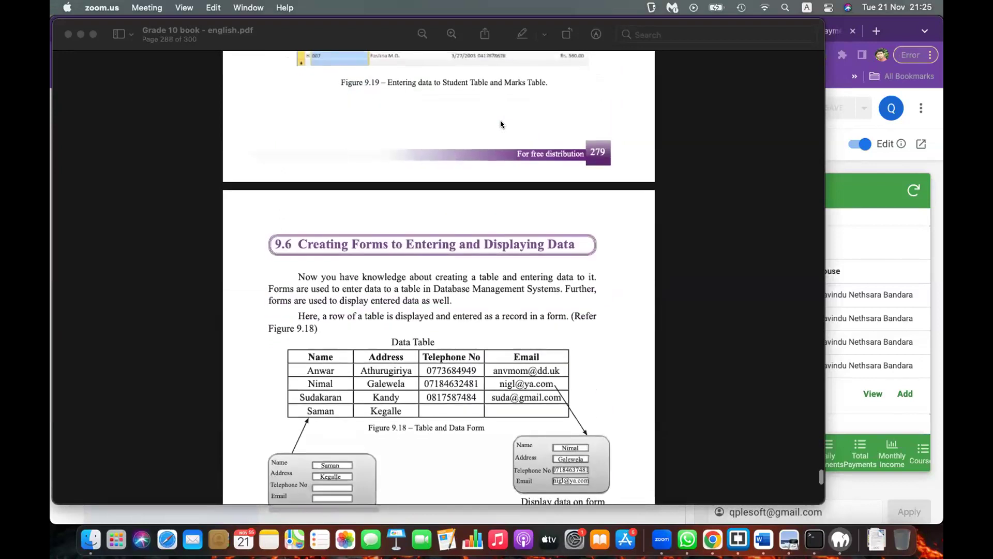
pyautogui.scroll(-1, 501, 125)
pyautogui.scroll(-10, 501, 125)
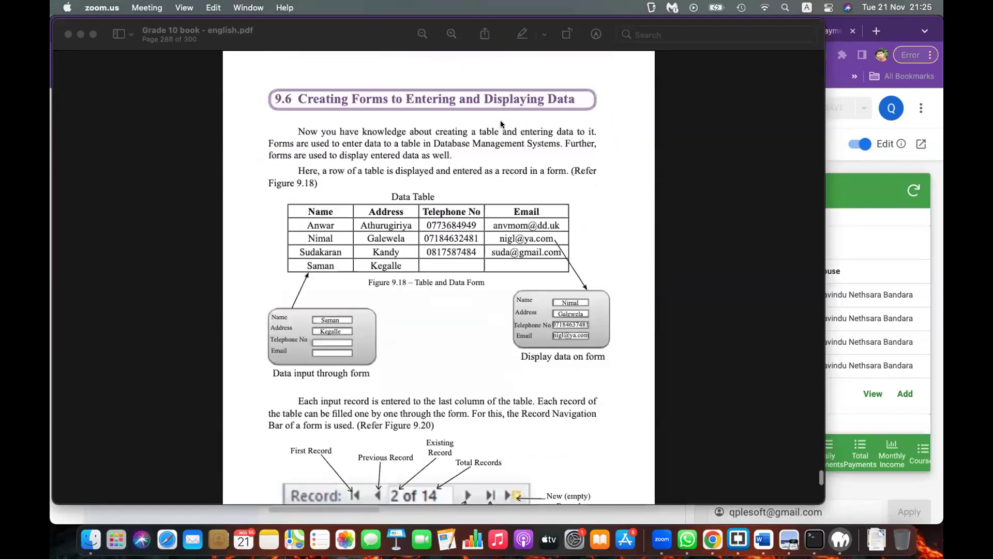
pyautogui.scroll(-20, 500, 124)
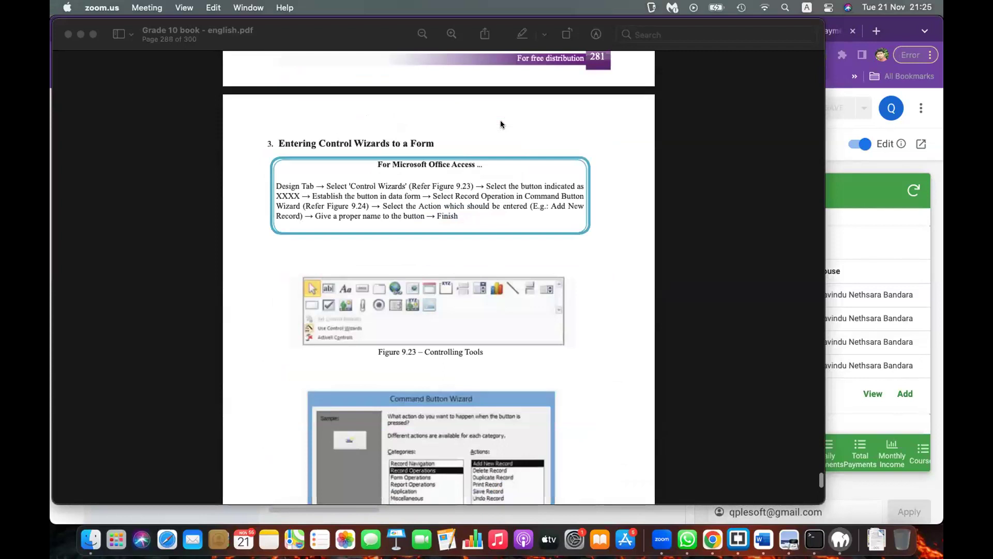
pyautogui.scroll(-20, 501, 125)
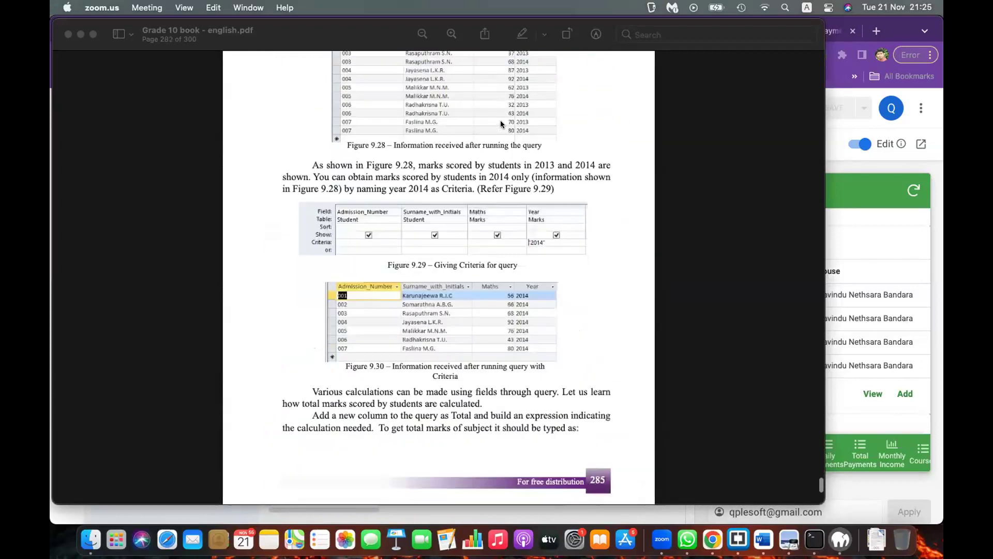
pyautogui.scroll(-20, 500, 124)
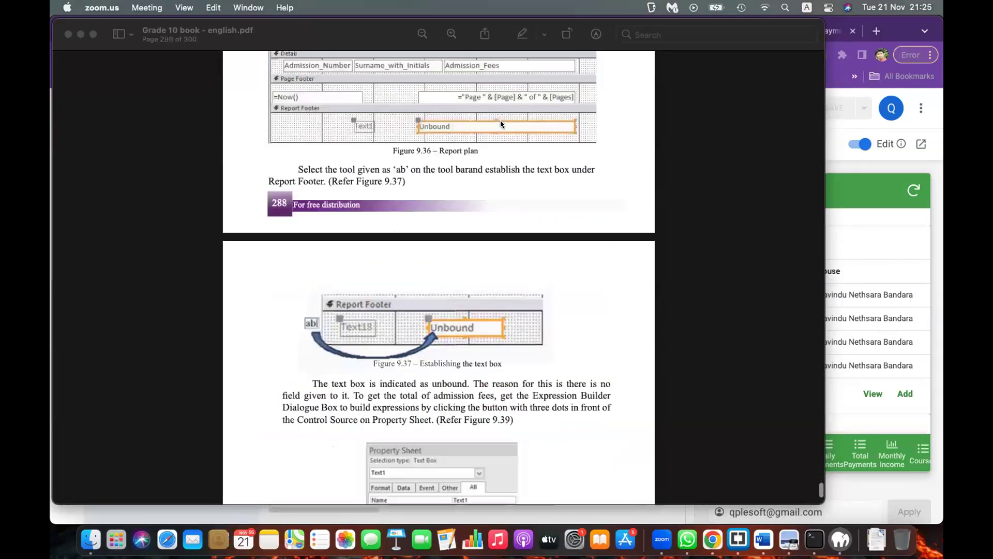
pyautogui.scroll(-15, 501, 124)
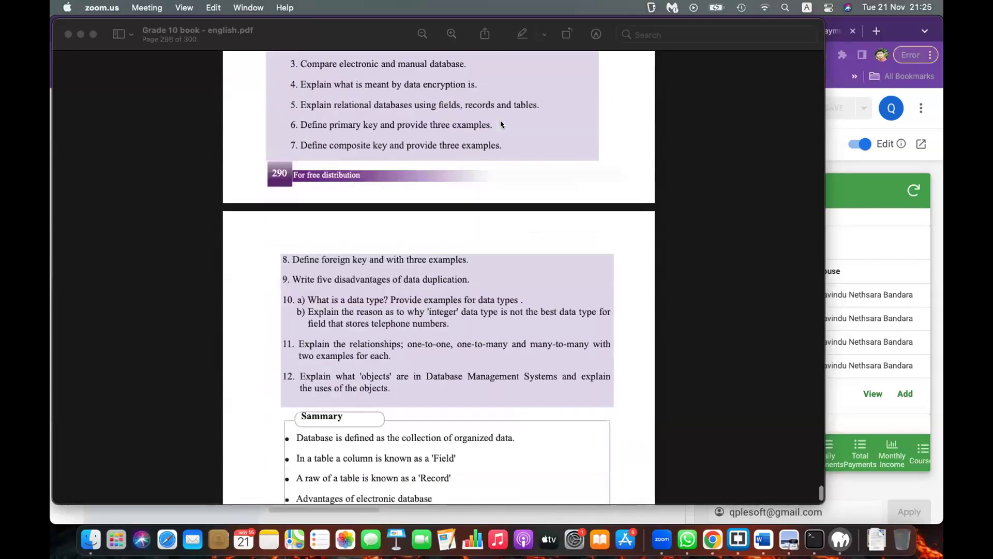
# Go back through the textbook to section 9.6 on creating forms for entering and displaying data.
pyautogui.scroll(5, 501, 124)
pyautogui.scroll(20, 501, 124)
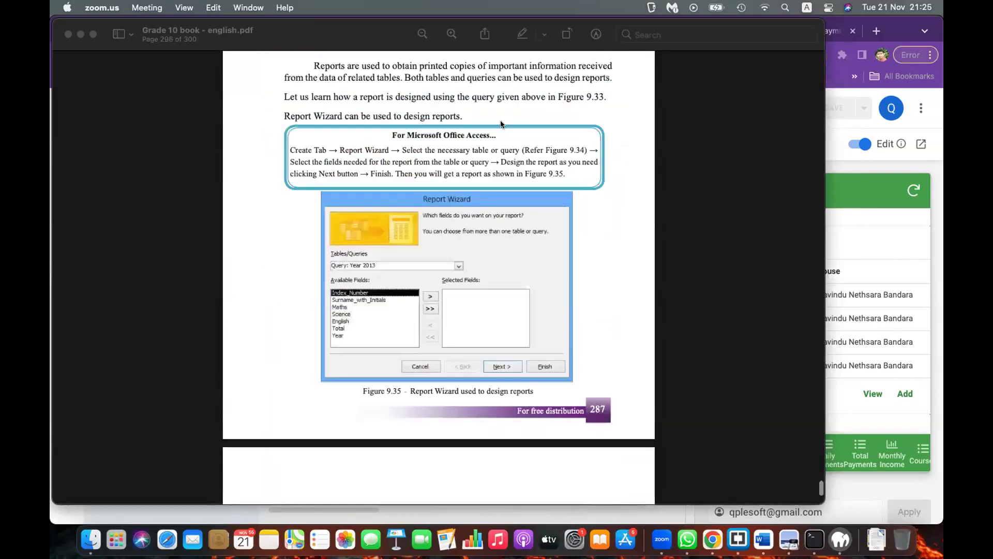
pyautogui.scroll(20, 500, 123)
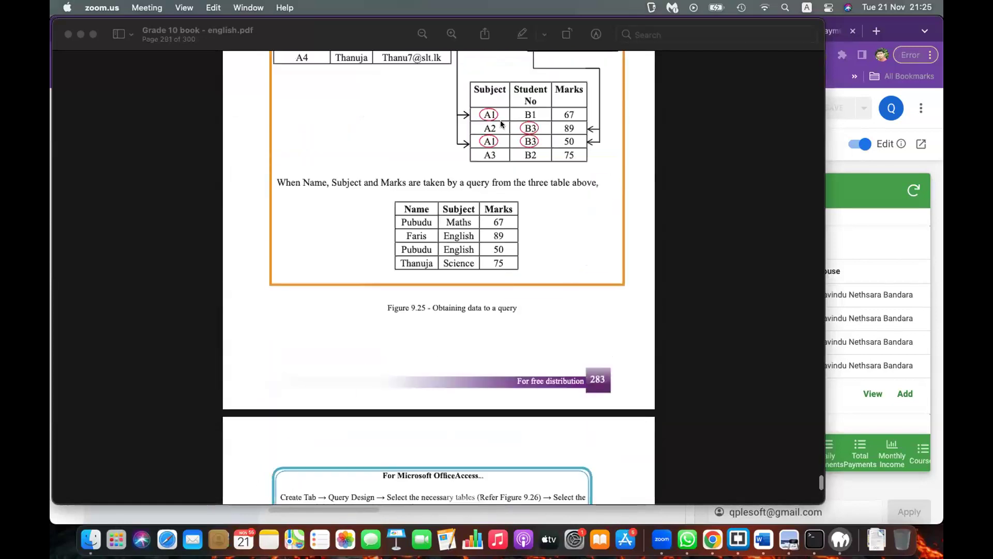
pyautogui.scroll(20, 501, 124)
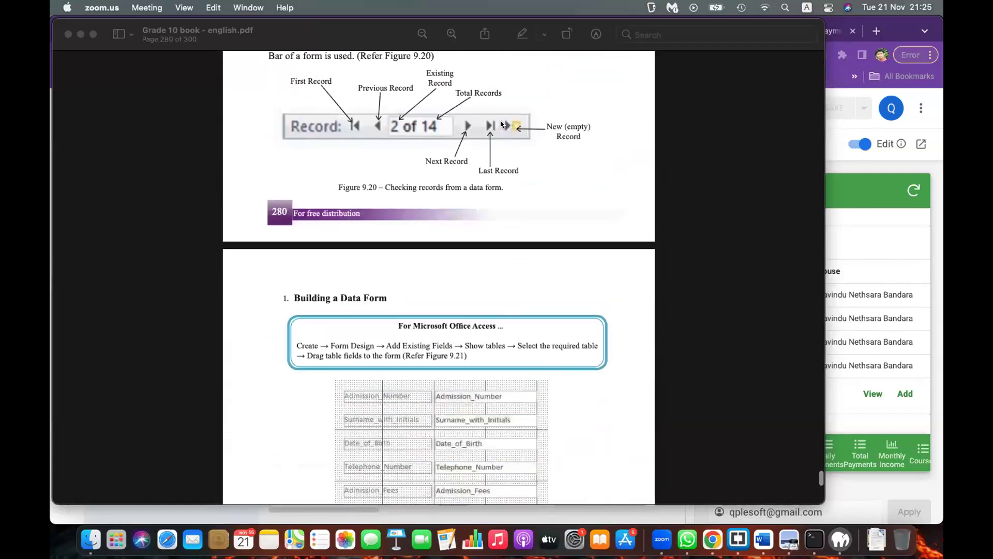
pyautogui.scroll(2, 501, 123)
pyautogui.scroll(-7, 500, 124)
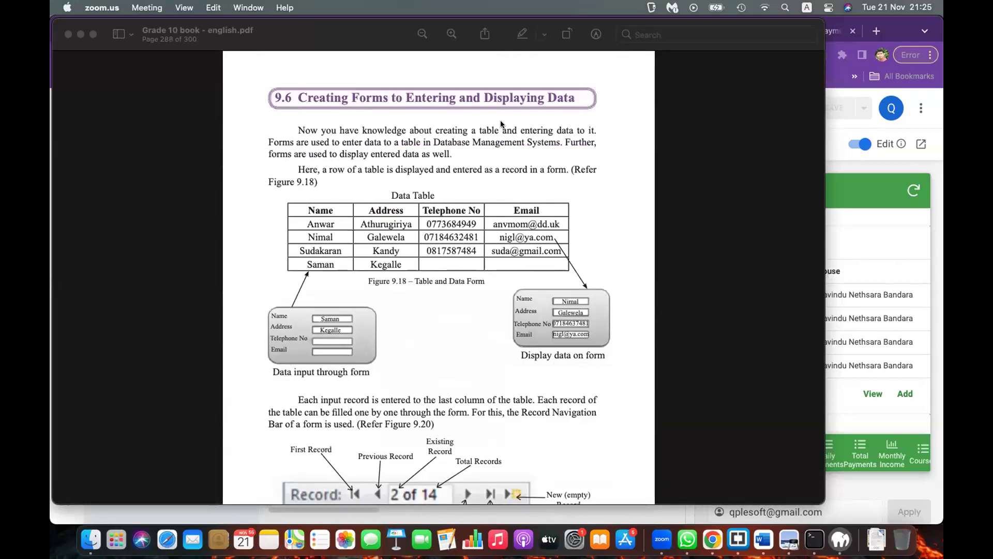
# Switch to the Student Registrations app in AppSheet and view its Student Payment and Course Registration views in the preview.
pyautogui.click(936, 120)
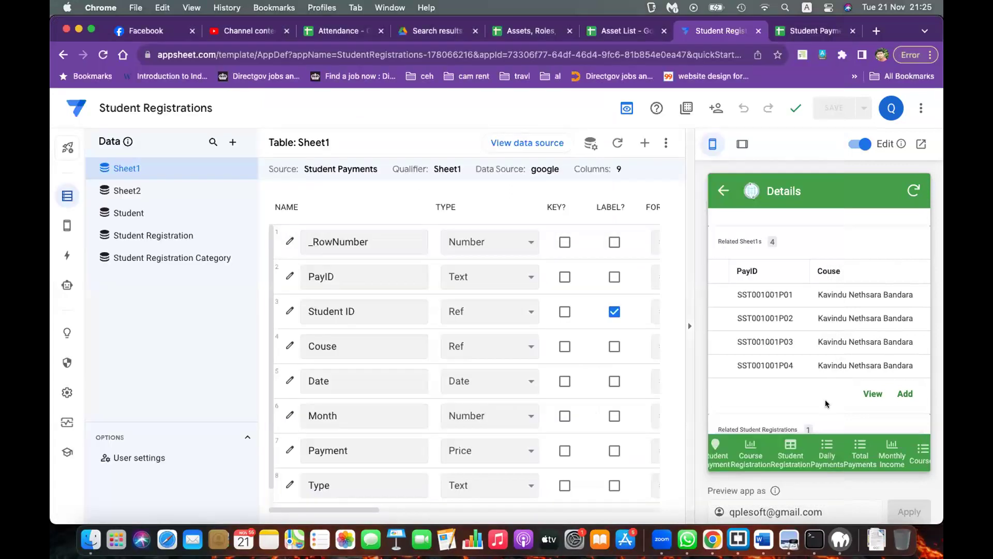
pyautogui.click(715, 456)
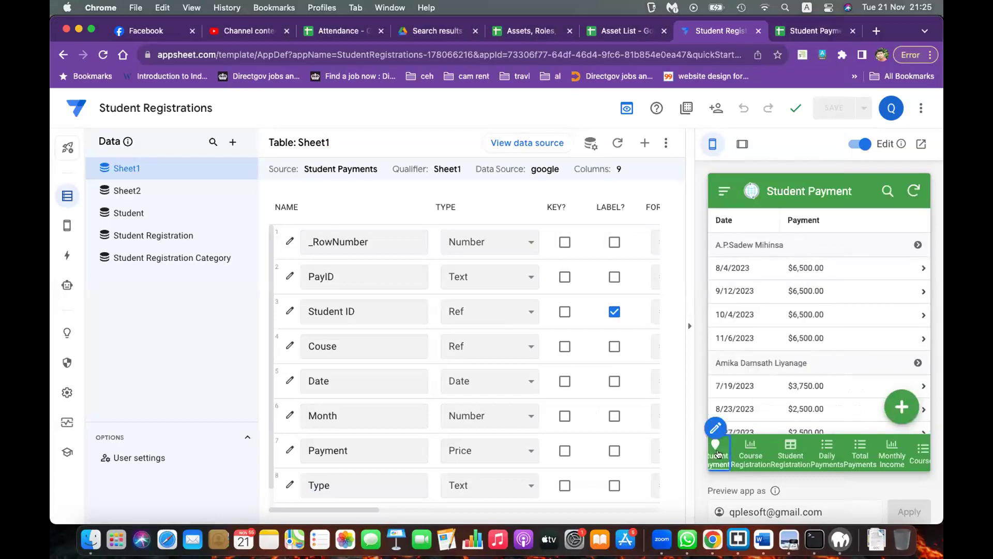
pyautogui.hscroll(-3, 791, 448)
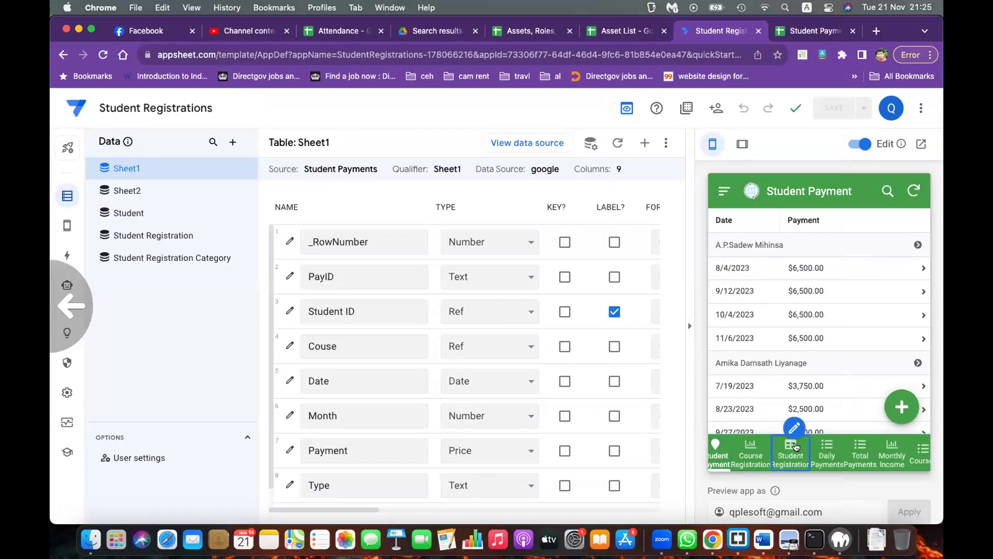
pyautogui.click(742, 456)
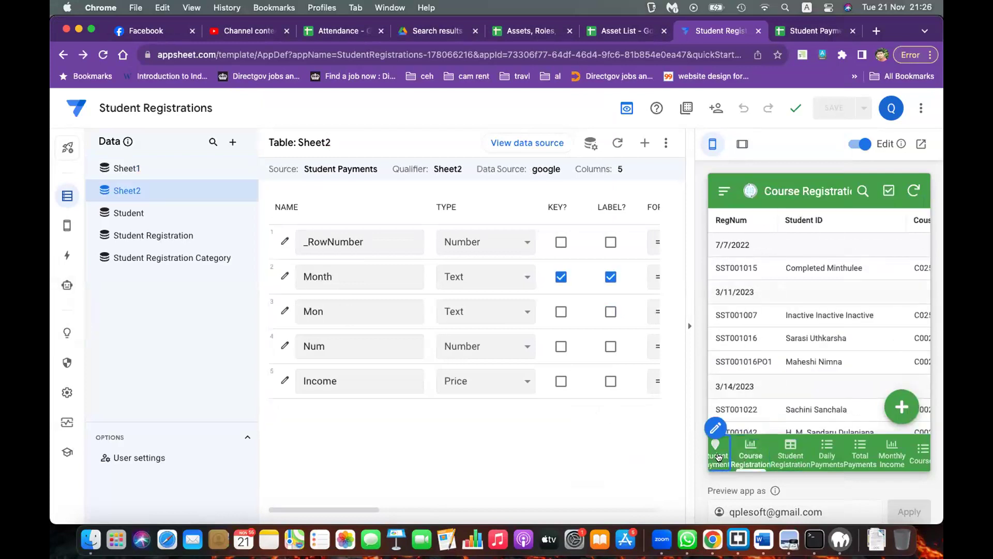
# Open a new entry form from the Student Payment view, look through its fields, and cancel it.
pyautogui.click(716, 451)
pyautogui.click(906, 405)
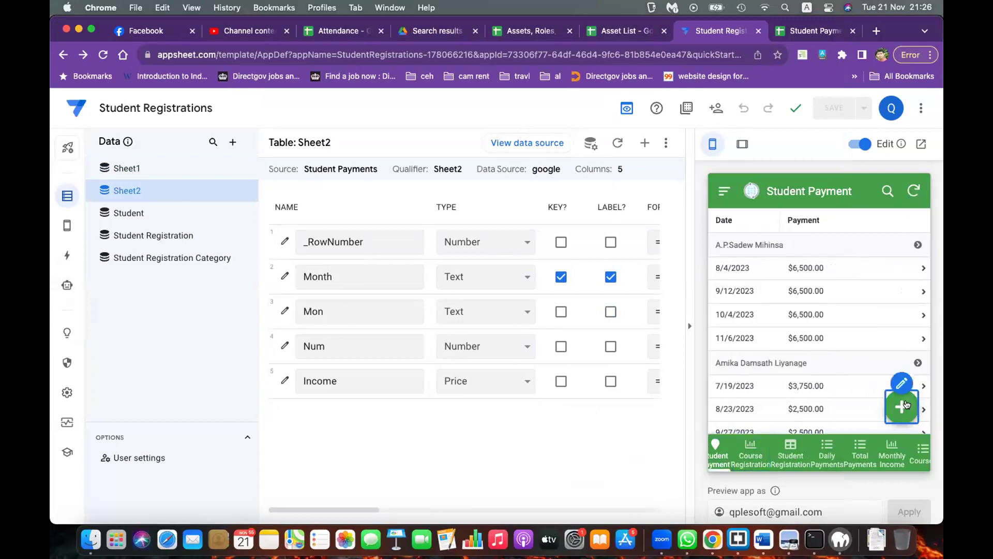
pyautogui.click(858, 265)
pyautogui.scroll(-3, 850, 268)
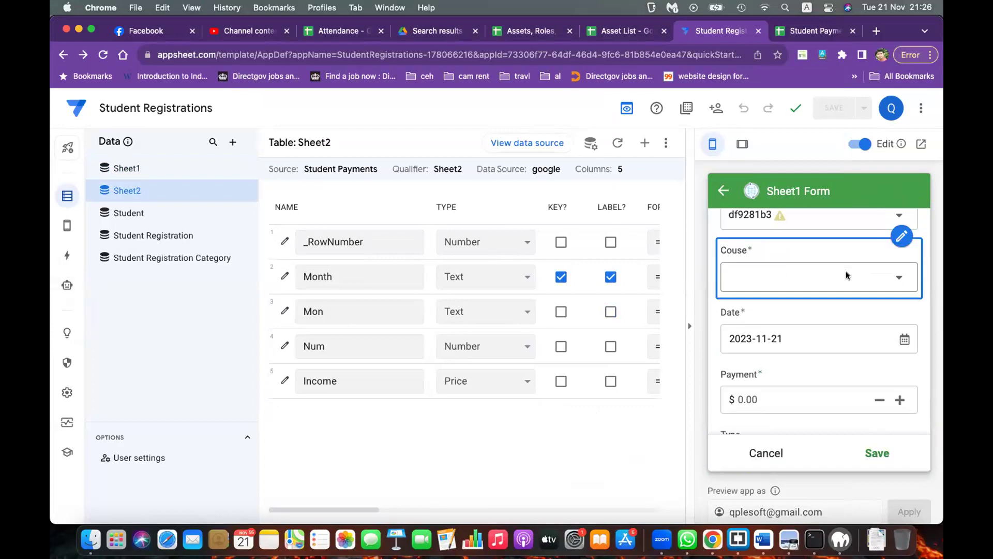
pyautogui.scroll(-2, 845, 274)
pyautogui.click(764, 452)
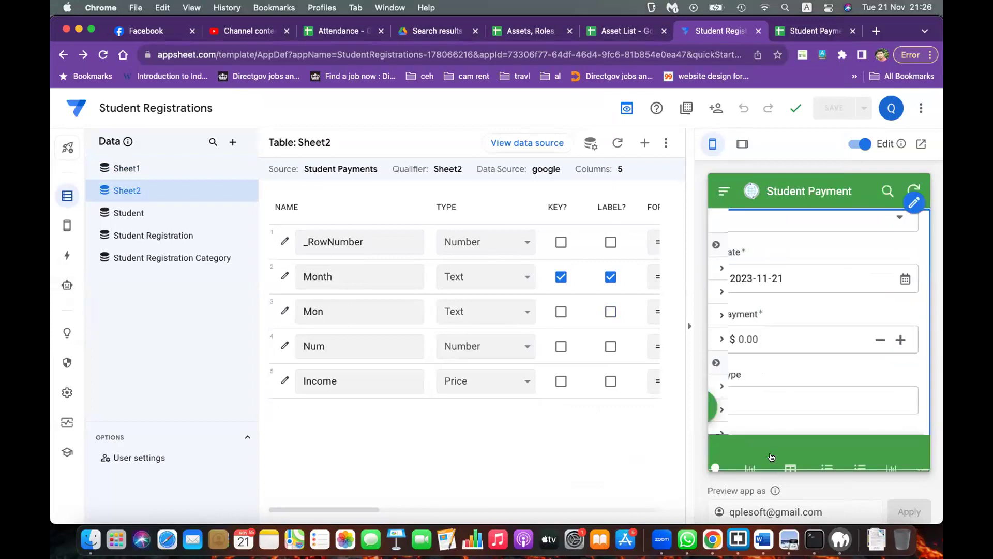
# Start a new entry from the Daily Payments view and choose an existing student as its Student ID.
pyautogui.click(837, 455)
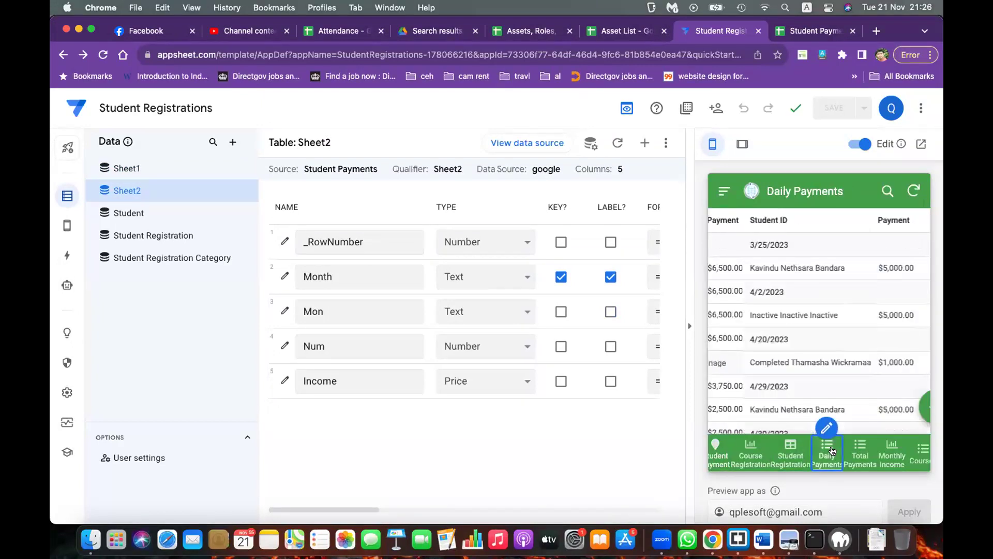
pyautogui.click(897, 406)
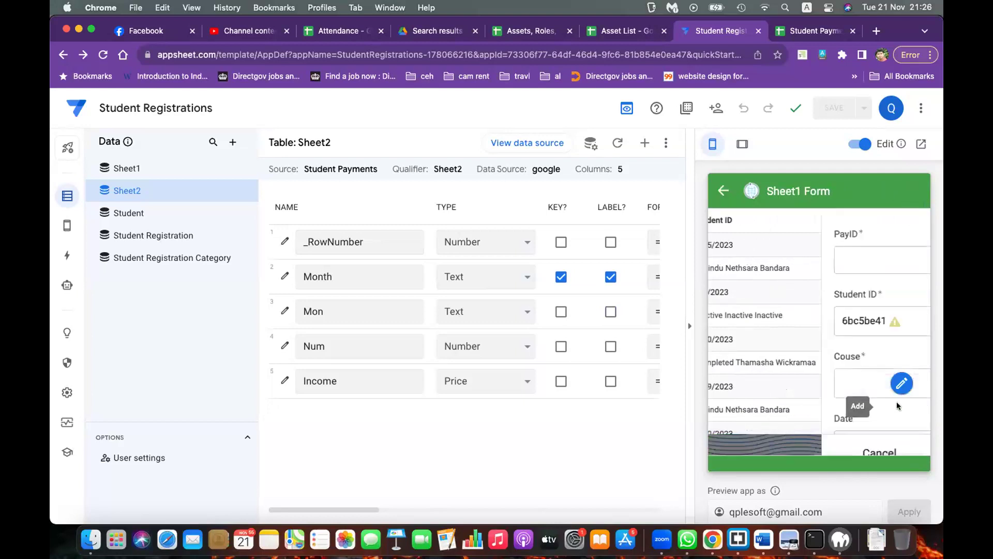
pyautogui.click(841, 325)
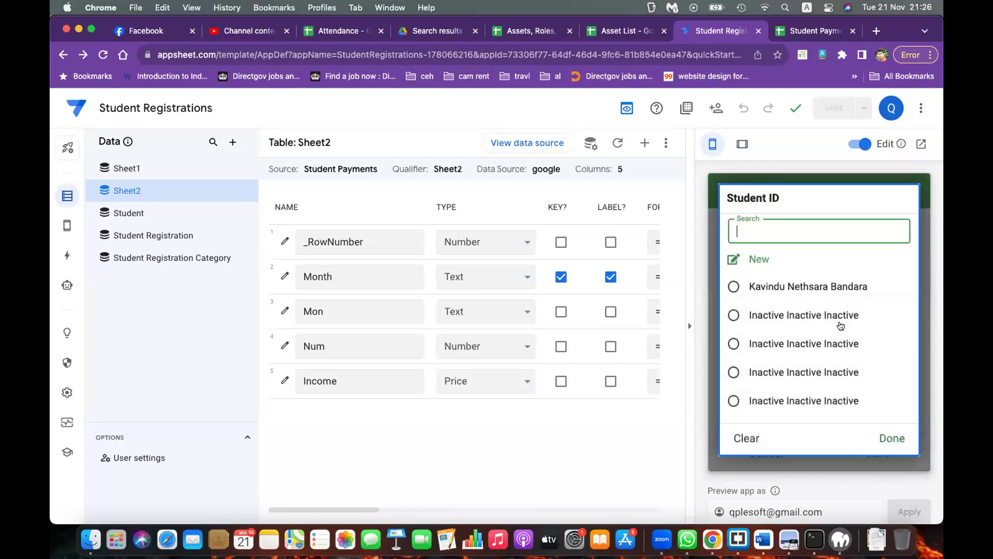
pyautogui.scroll(-3, 805, 354)
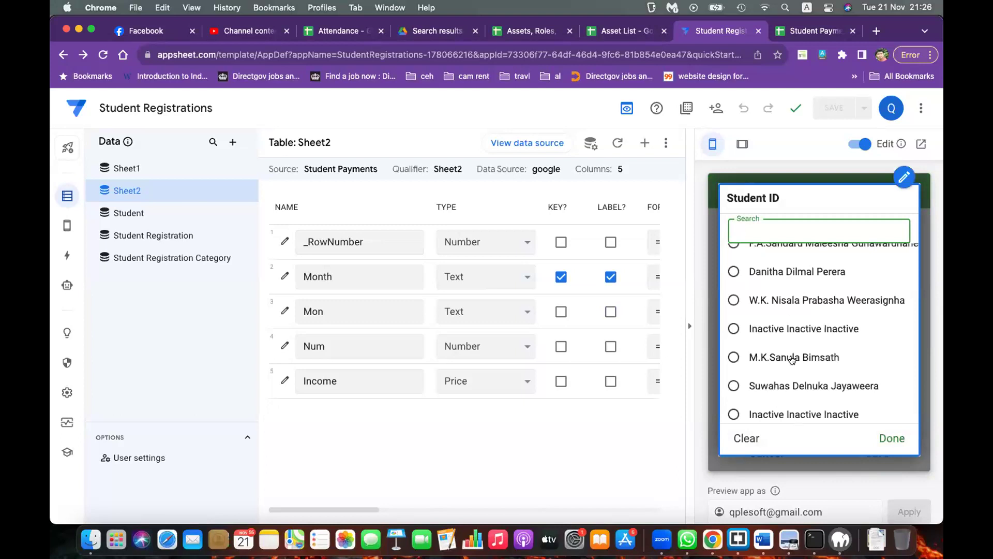
pyautogui.click(792, 358)
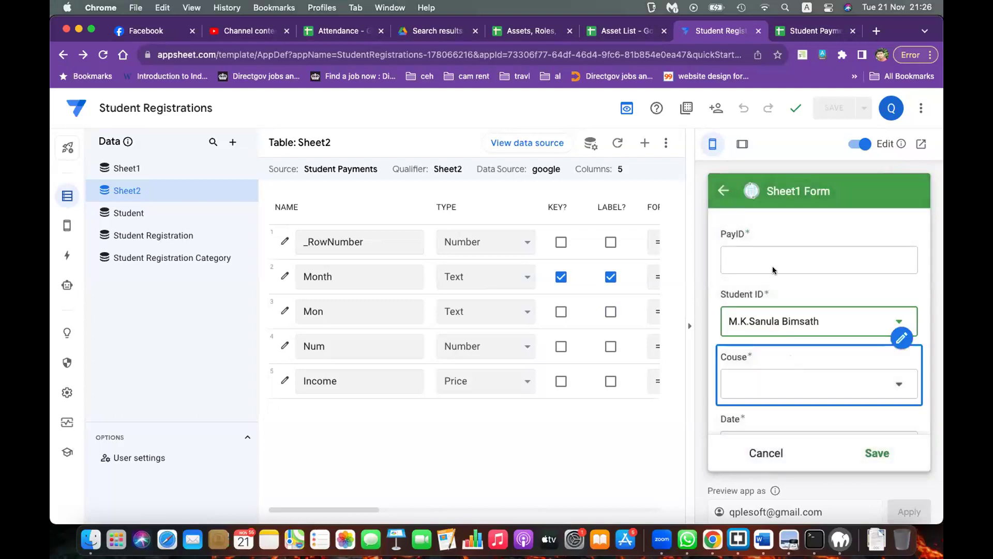
pyautogui.scroll(-2, 774, 269)
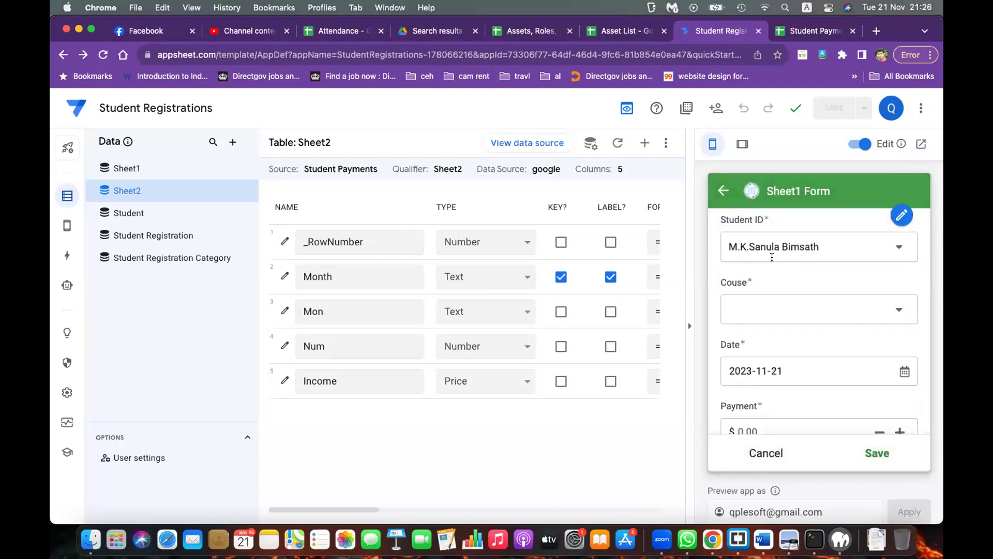
# Search the form's Couse options for "sa" and "ss", clear the search, and close the list without a selection.
pyautogui.click(783, 310)
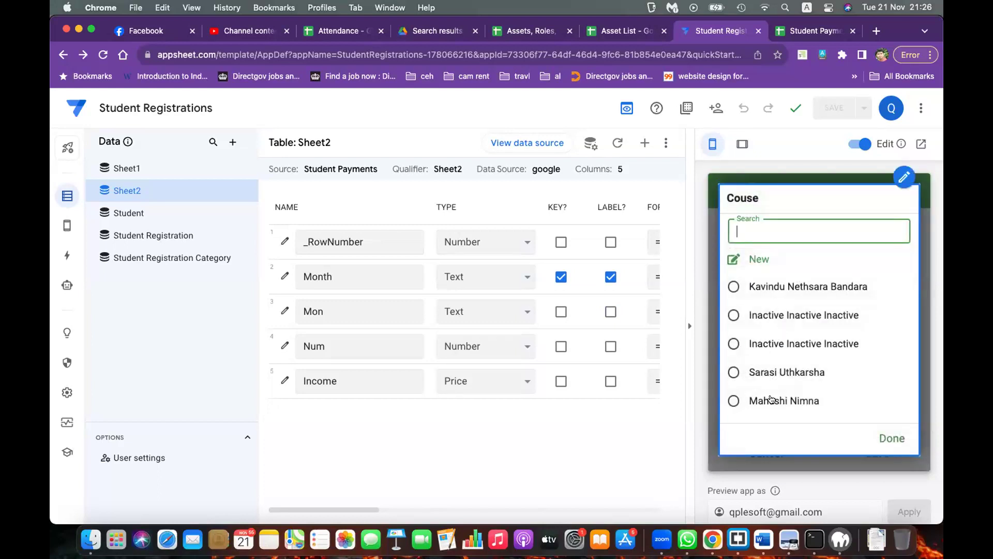
pyautogui.scroll(-5, 771, 398)
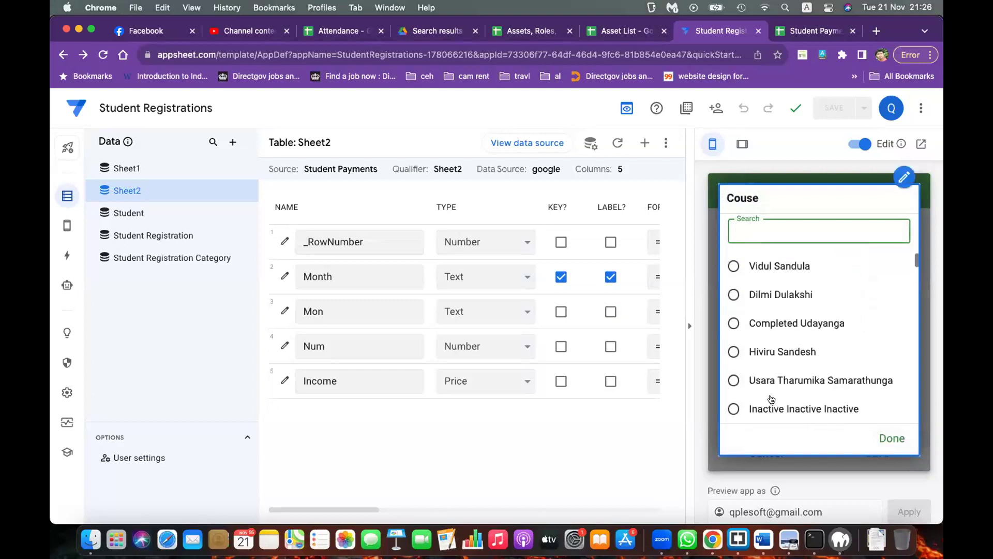
pyautogui.write('sa')
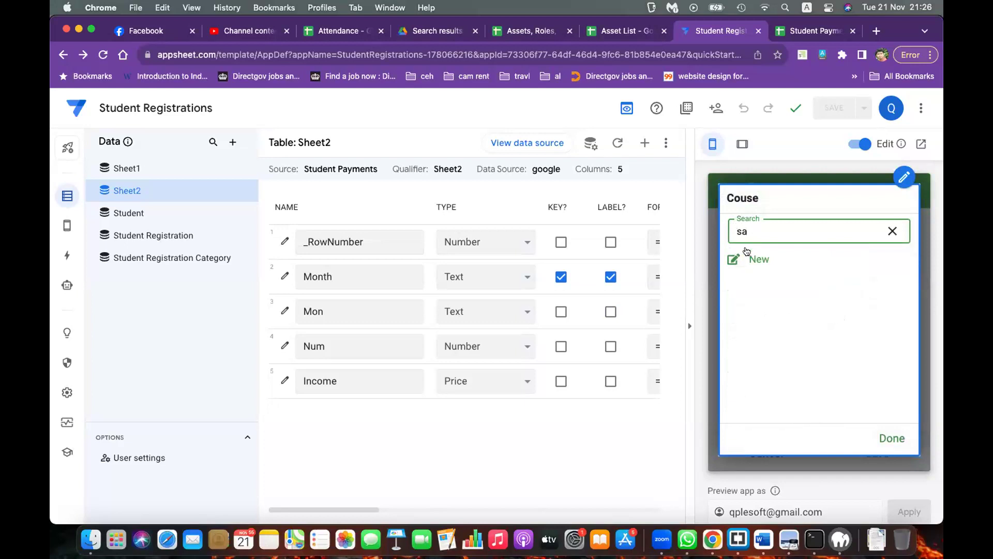
pyautogui.doubleClick(750, 226)
pyautogui.write('ss')
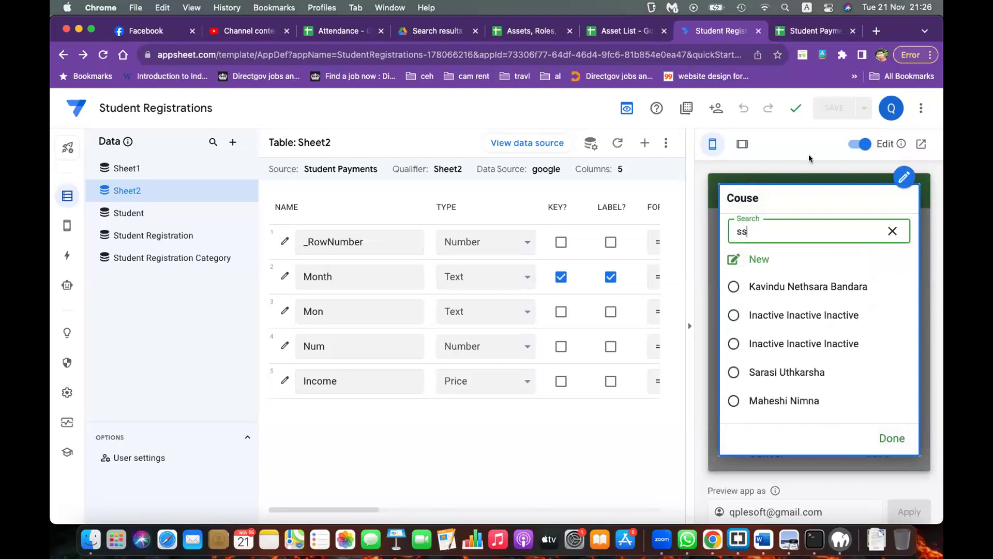
pyautogui.click(886, 230)
pyautogui.click(891, 437)
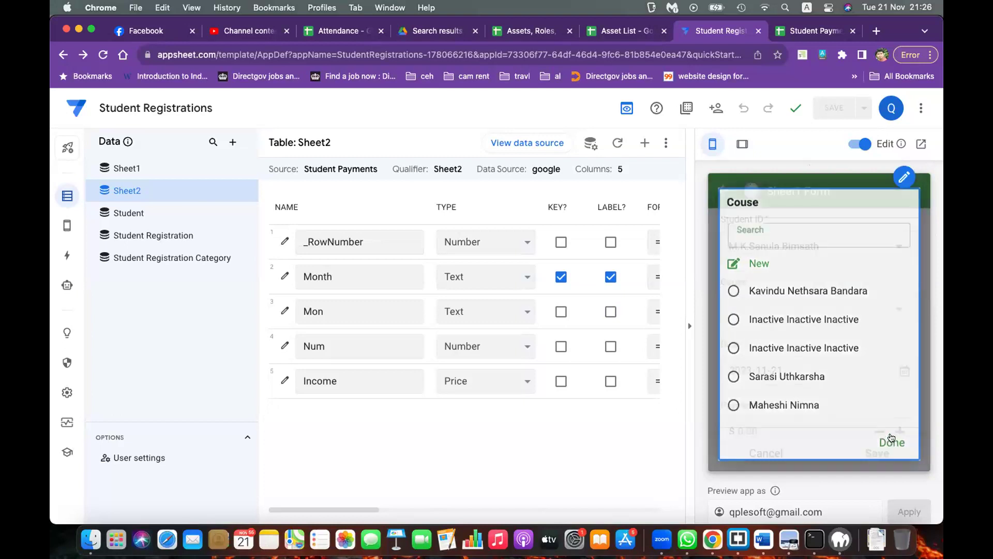
# Review the remaining payment form fields and return to the Daily Payments list without saving.
pyautogui.scroll(-2, 827, 300)
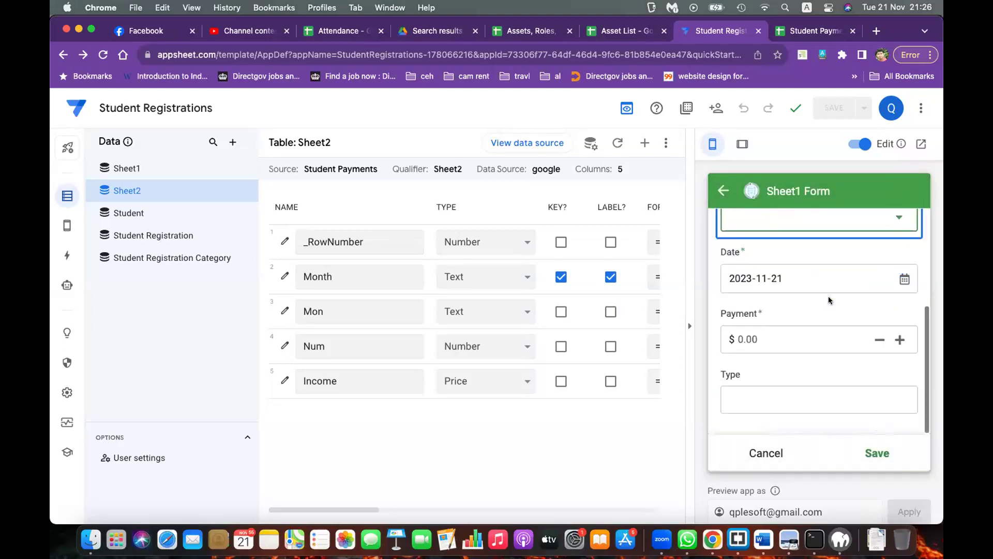
pyautogui.scroll(3, 817, 316)
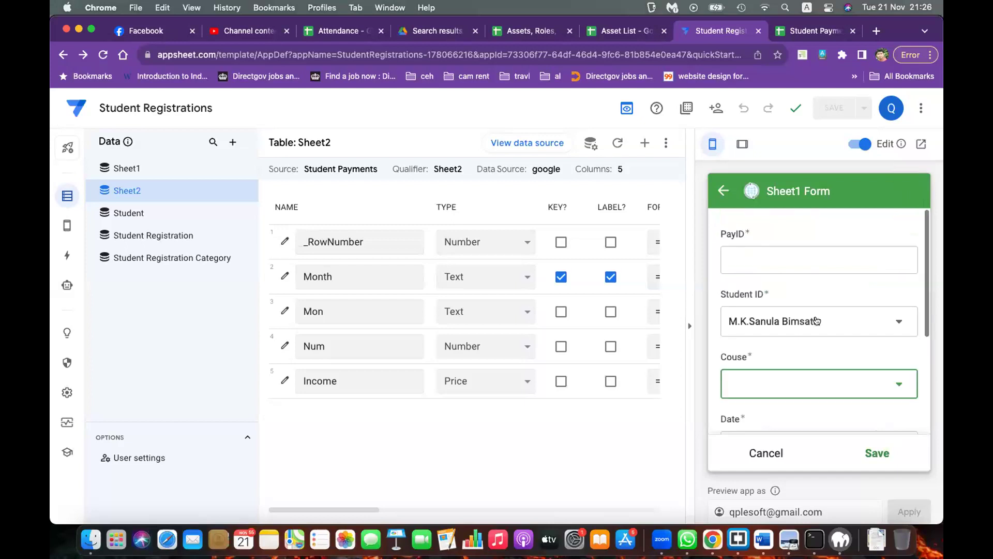
pyautogui.moveTo(811, 317)
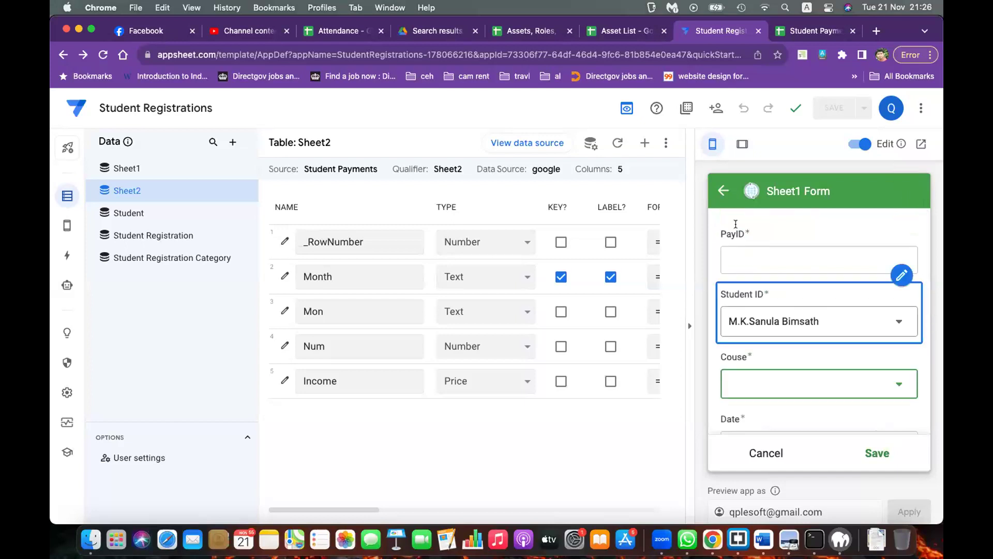
pyautogui.click(724, 191)
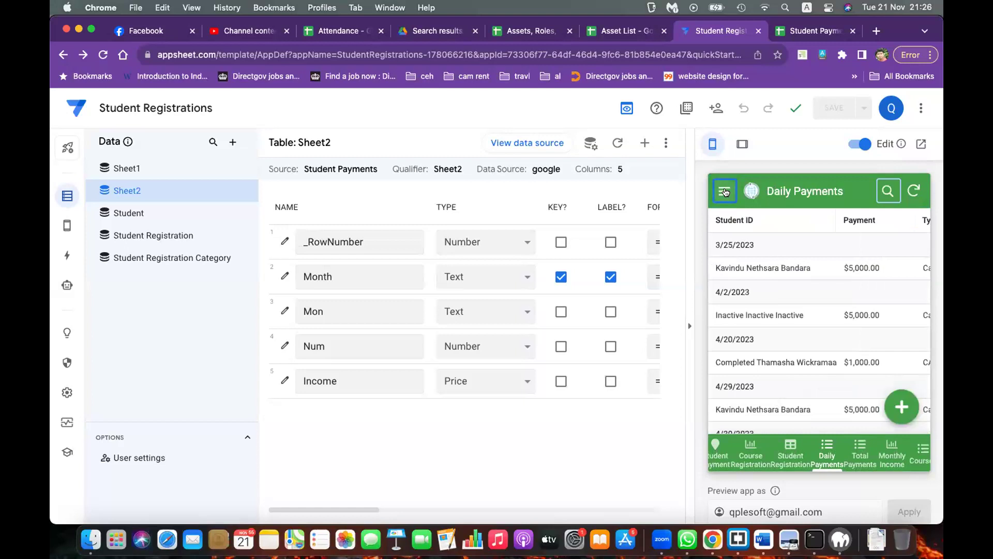
# View the Total Payments chart, the Course Registration list and the Student Registration list in the app preview.
pyautogui.click(860, 448)
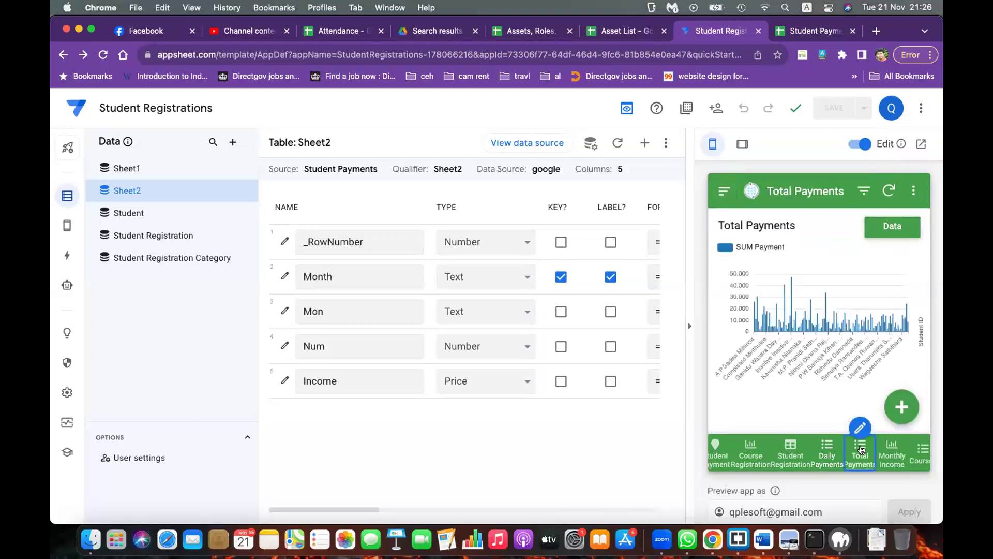
pyautogui.click(752, 454)
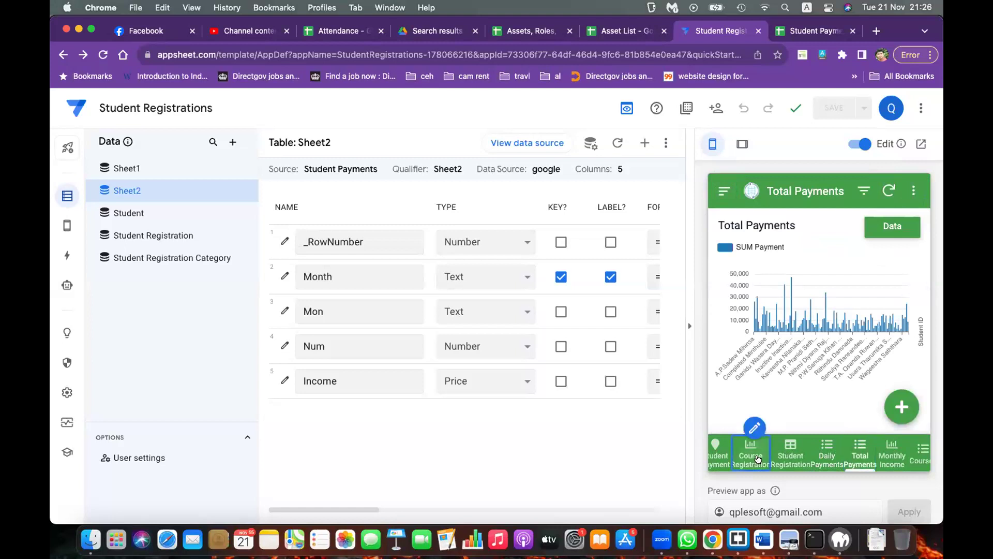
pyautogui.click(723, 456)
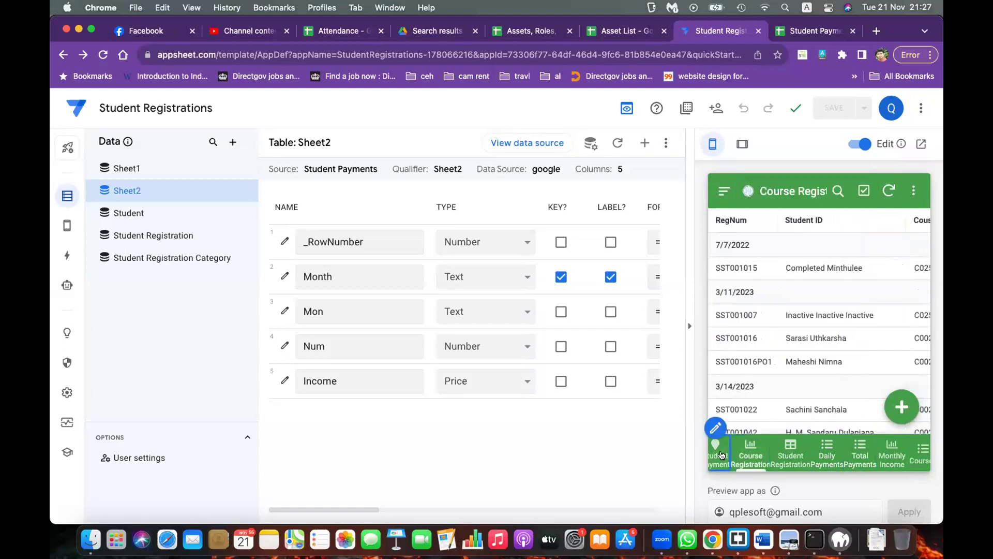
pyautogui.click(719, 191)
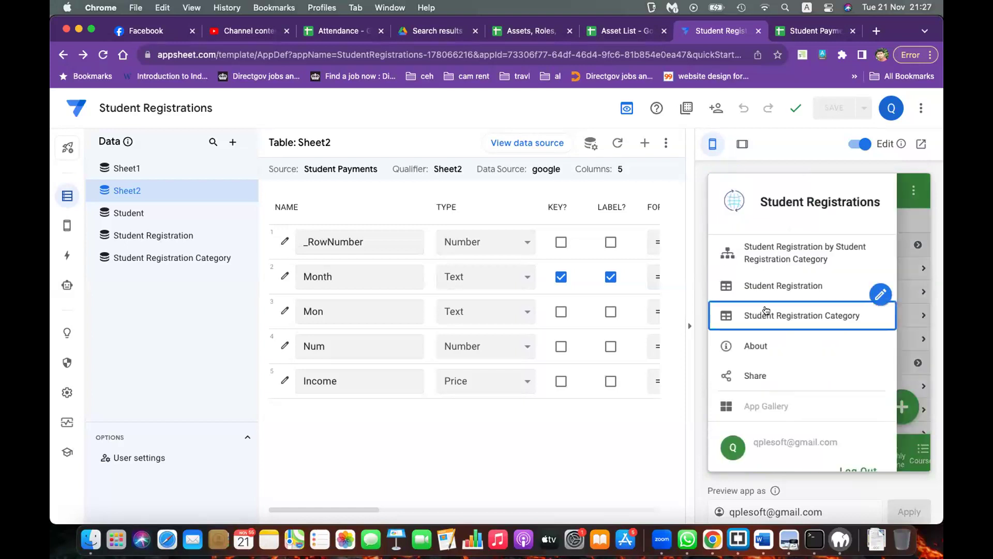
pyautogui.click(768, 294)
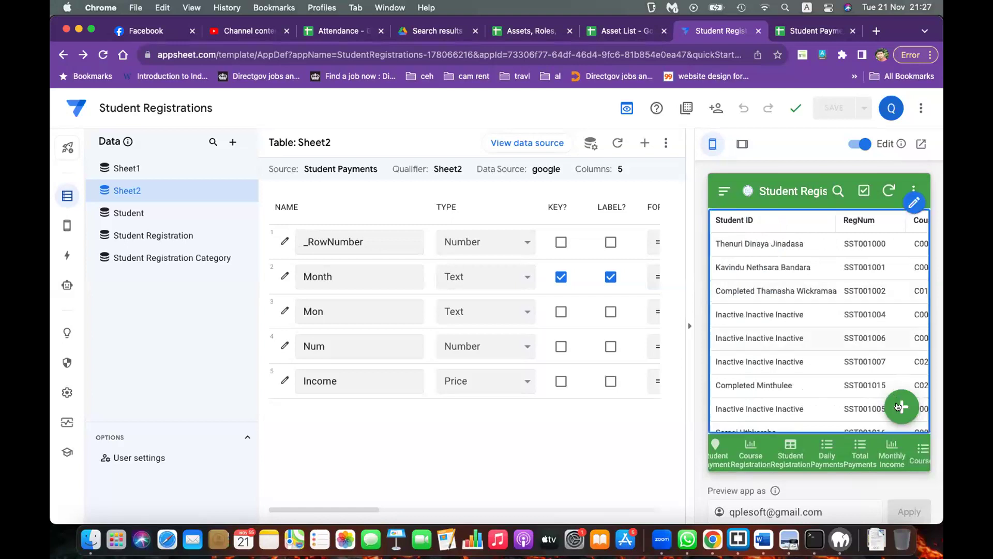
# Start a new Student Registration entry and replace the generated RegNum with a custom registration number.
pyautogui.click(901, 407)
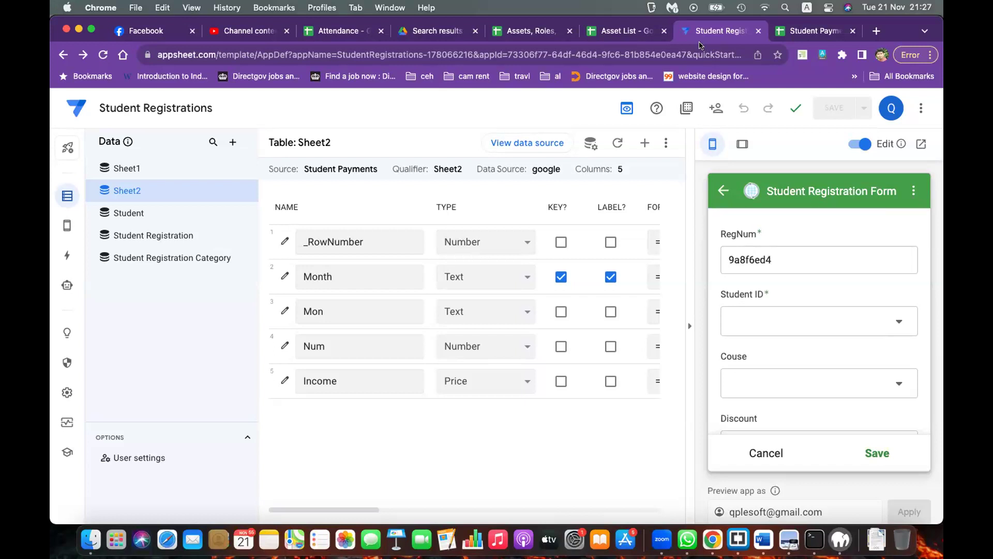
pyautogui.doubleClick(781, 259)
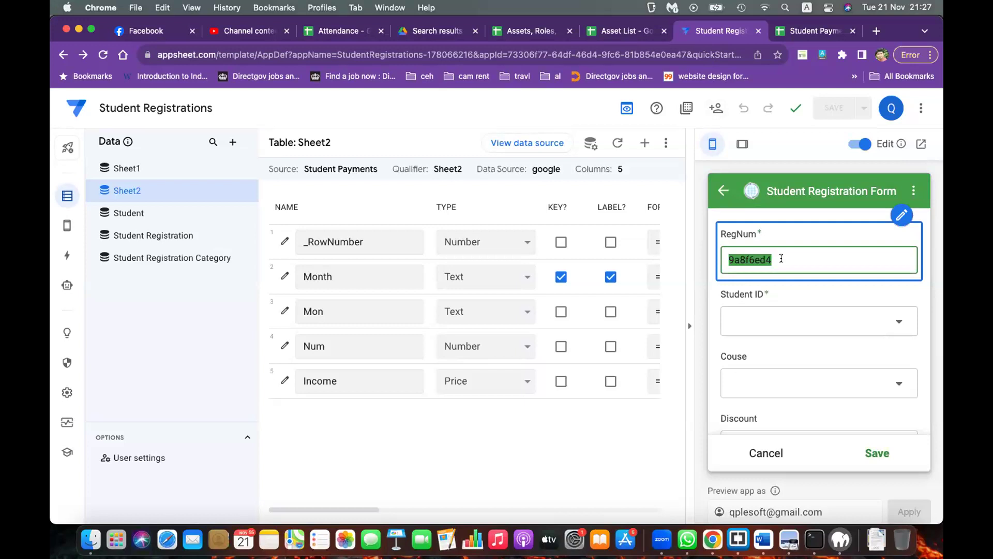
pyautogui.write('SST')
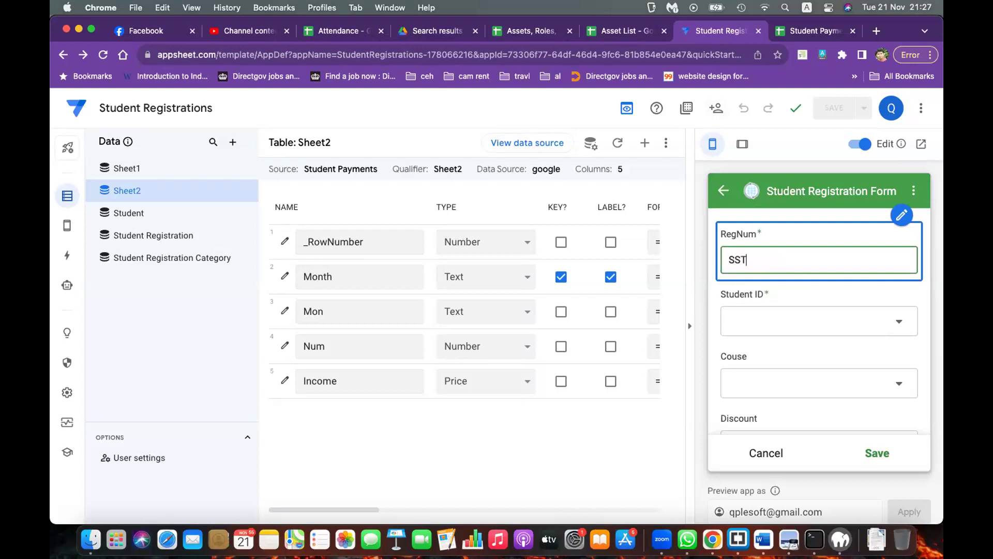
pyautogui.write('00101001')
# Open the new-student form from the Student ID options, review its fields through Whatsapp, and leave both forms without saving.
pyautogui.click(815, 324)
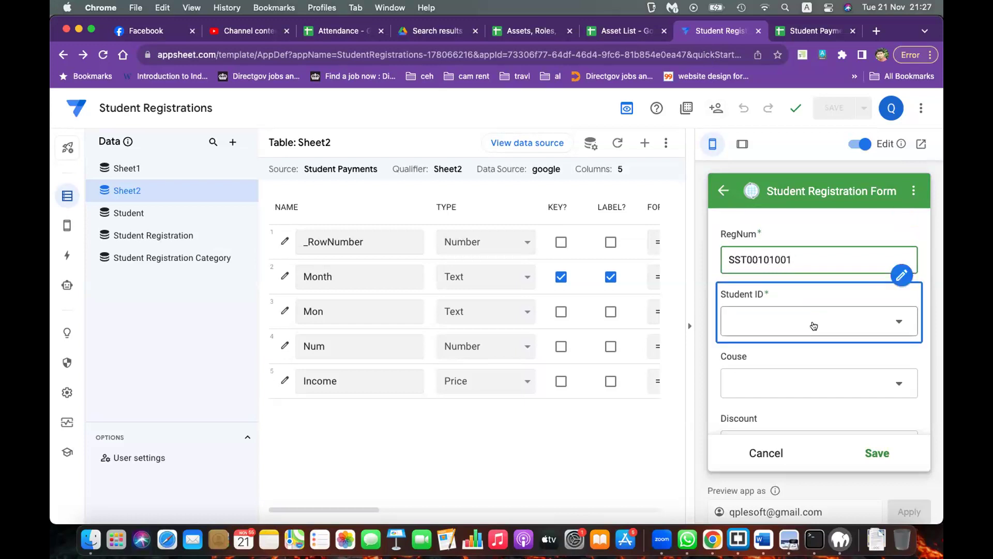
pyautogui.click(814, 325)
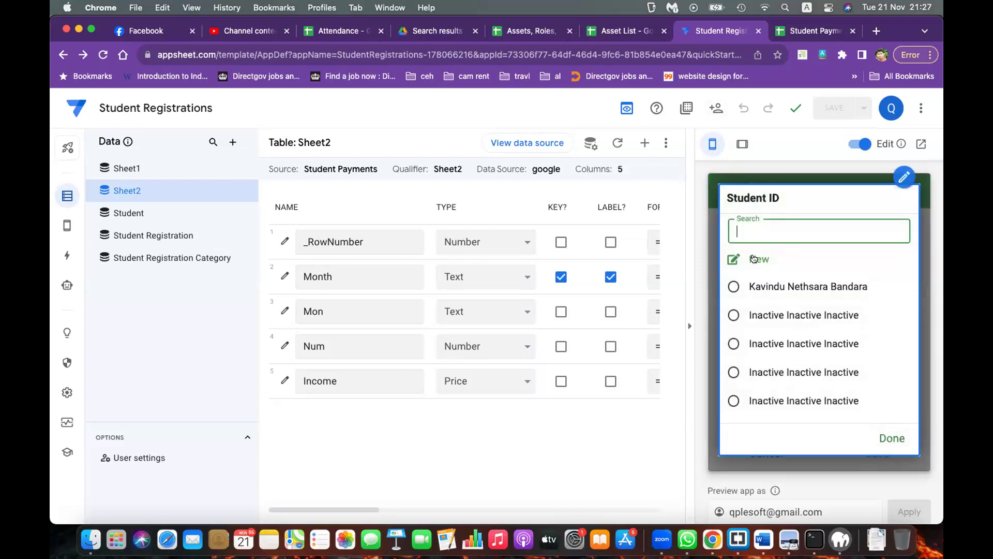
pyautogui.click(754, 258)
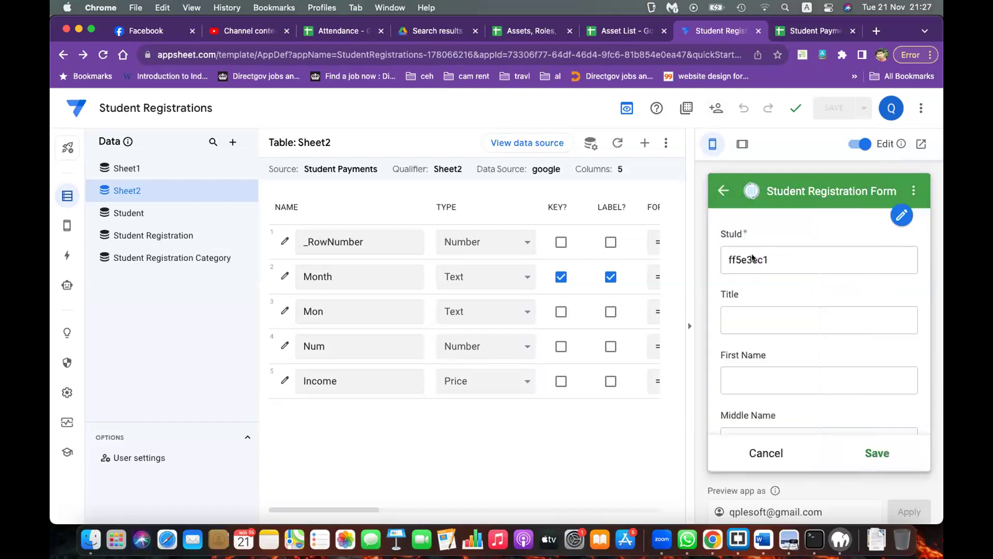
pyautogui.scroll(-2, 777, 386)
pyautogui.scroll(-7, 779, 386)
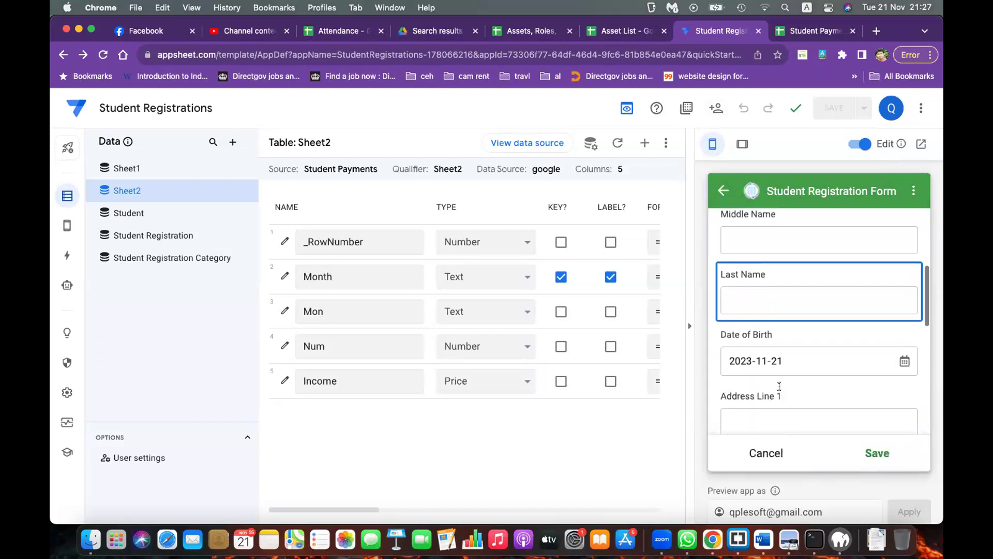
pyautogui.scroll(-8, 779, 386)
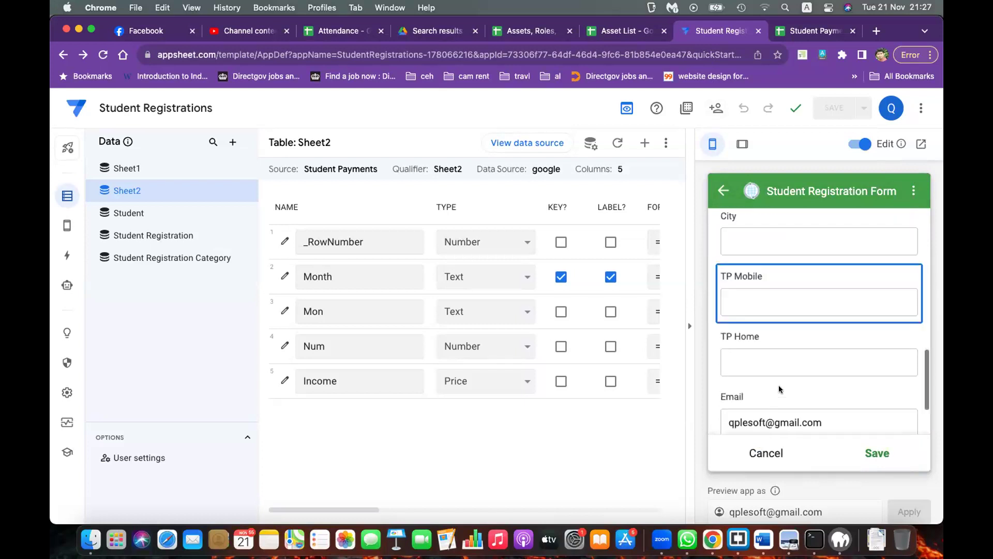
pyautogui.scroll(-2, 779, 386)
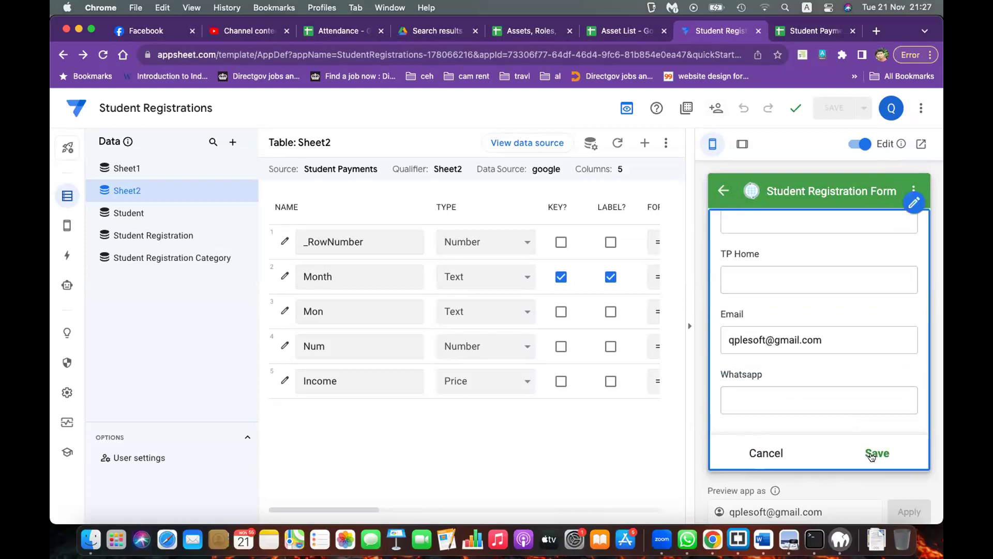
pyautogui.click(724, 191)
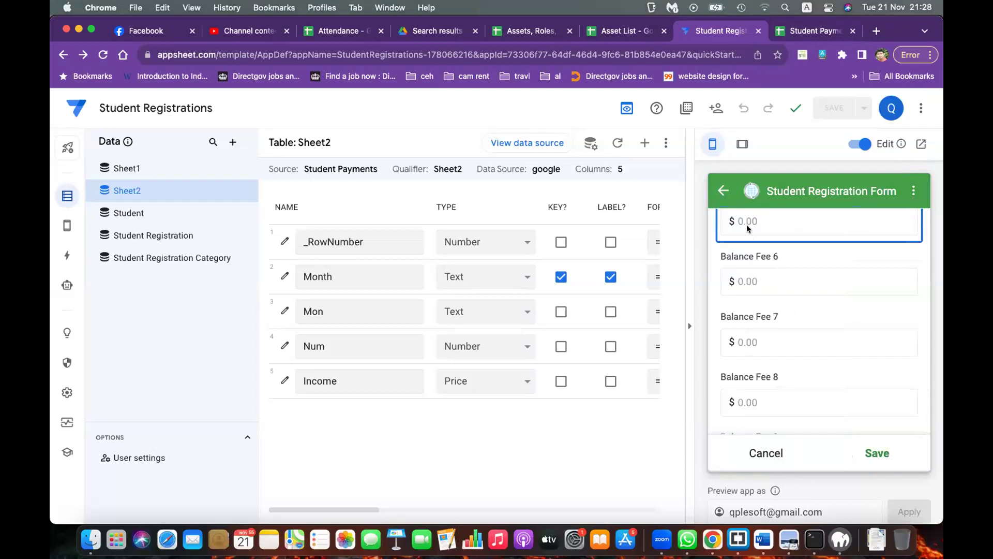
pyautogui.click(722, 190)
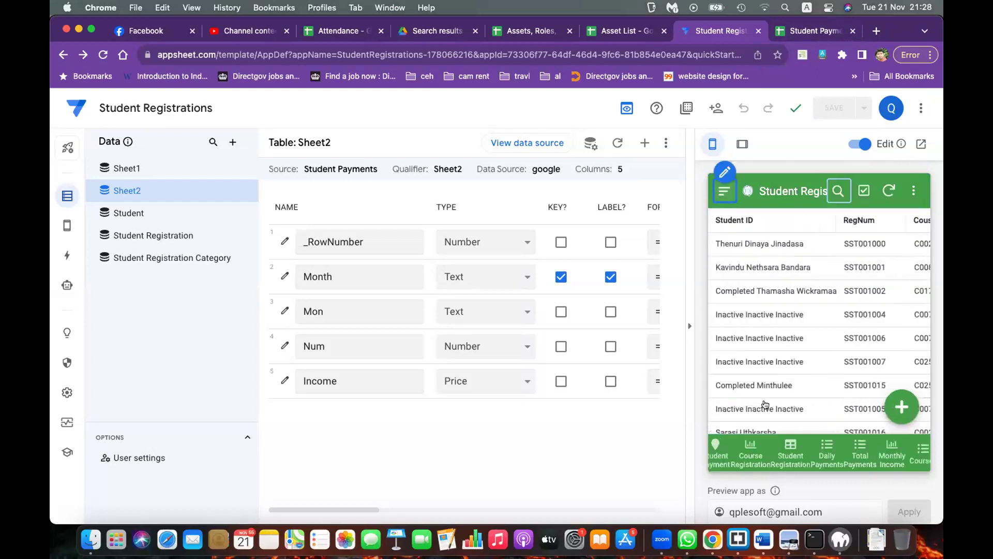
# Start a new entry from the Daily Payments view and select a different existing student as its Student ID.
pyautogui.click(749, 447)
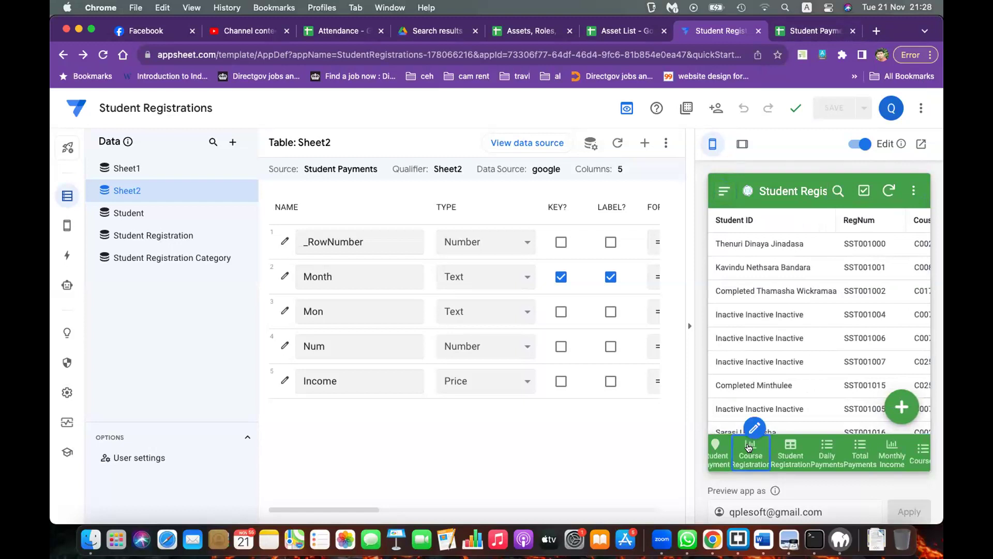
pyautogui.click(830, 455)
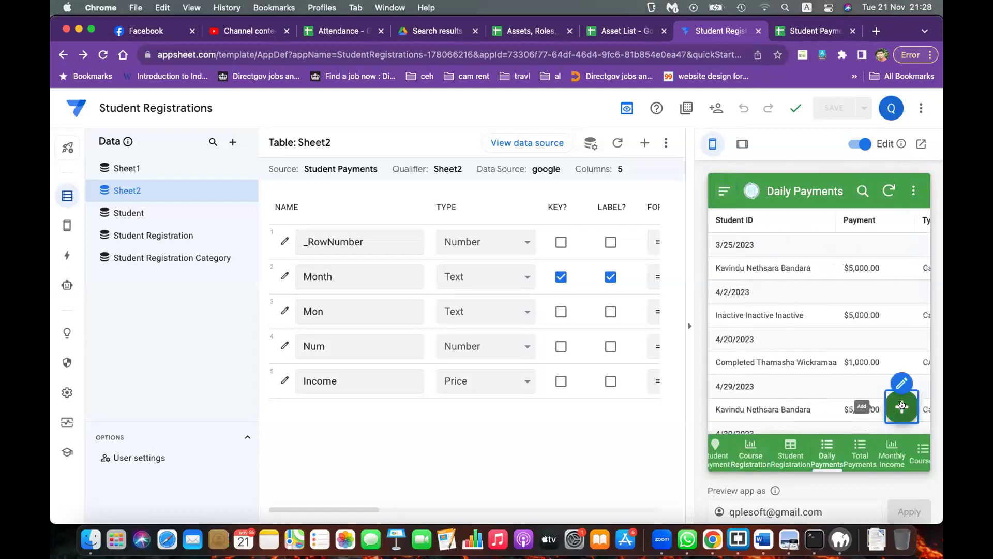
pyautogui.click(900, 404)
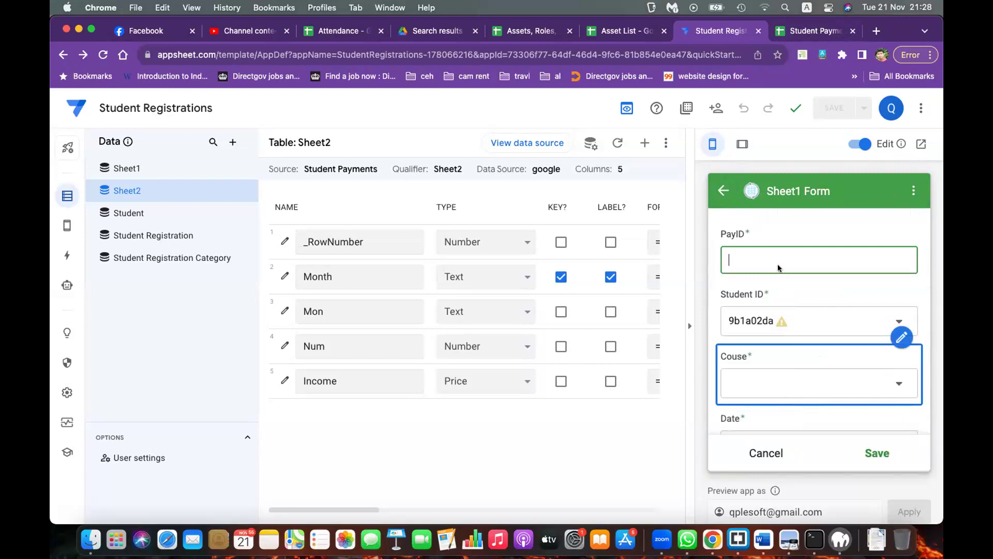
pyautogui.click(778, 321)
pyautogui.scroll(-2, 776, 362)
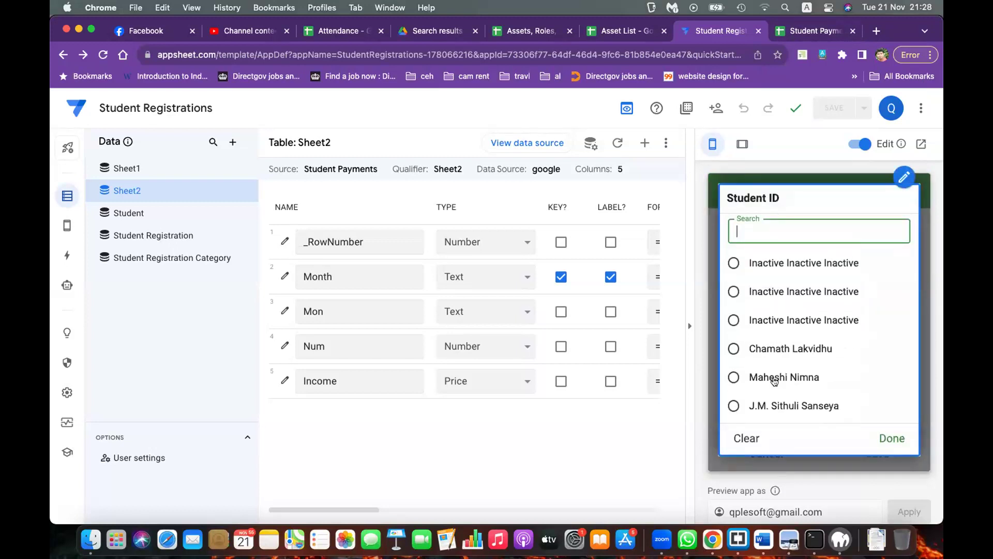
pyautogui.click(776, 375)
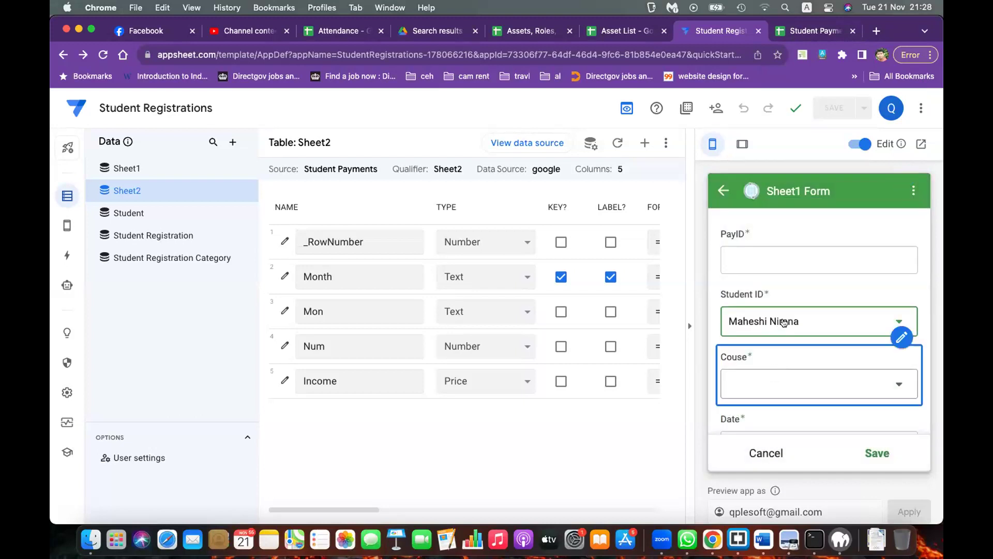
# Select the same student's registration as the payment entry's Couse, leaving PayID empty.
pyautogui.click(781, 254)
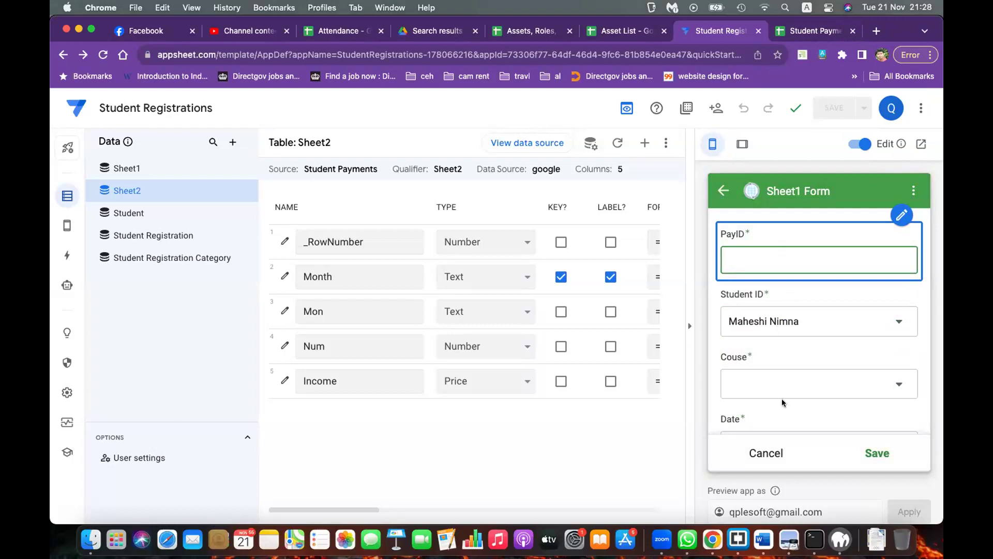
pyautogui.click(777, 383)
pyautogui.scroll(-1, 778, 360)
pyautogui.scroll(-1, 779, 360)
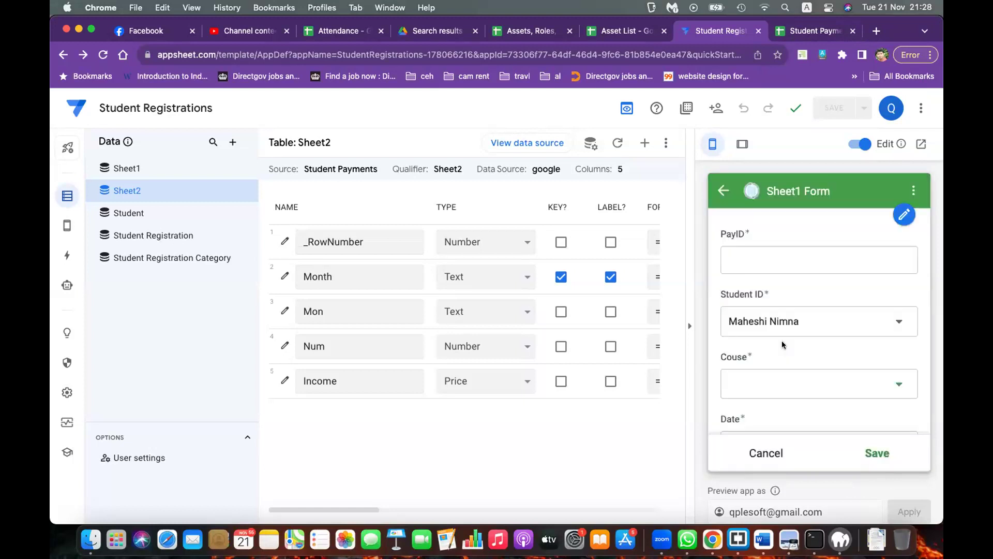
pyautogui.scroll(-2, 811, 354)
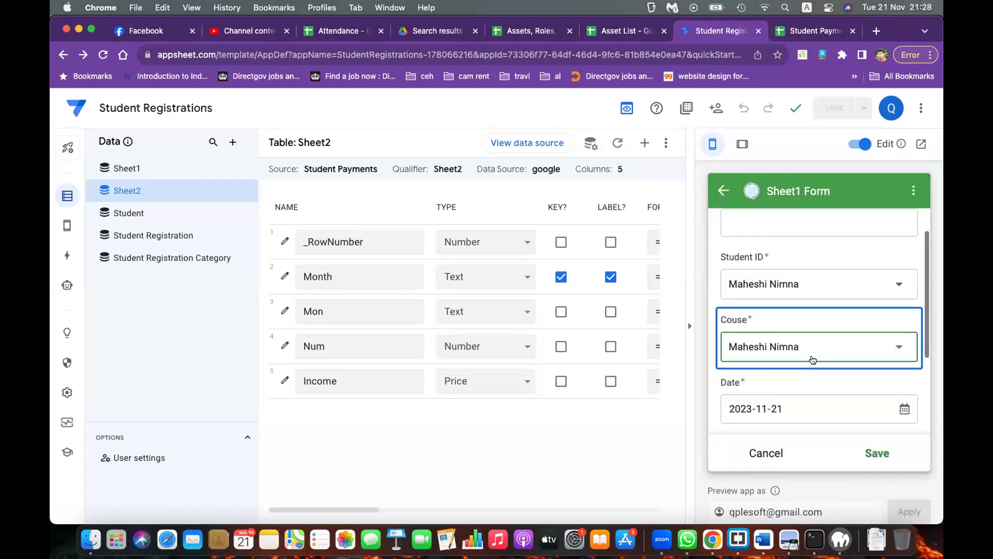
# Set the entry's Payment to 1000 and its Type to cash.
pyautogui.scroll(-3, 784, 345)
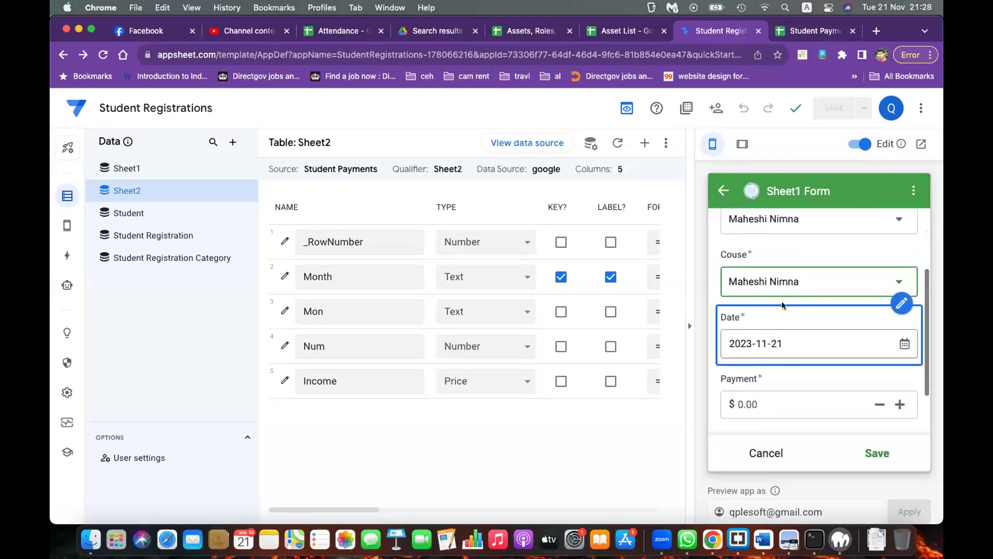
pyautogui.click(782, 402)
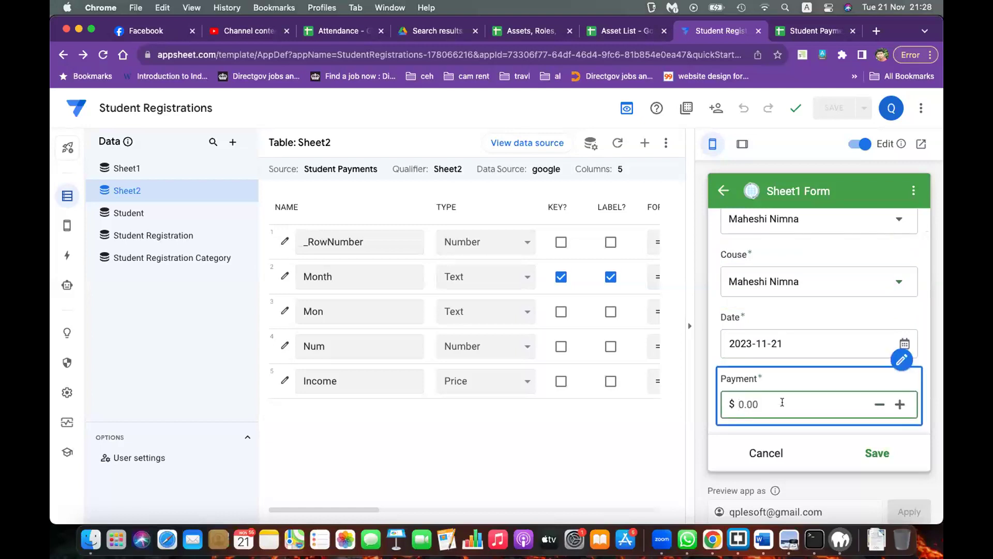
pyautogui.write('1000')
pyautogui.scroll(3, 755, 336)
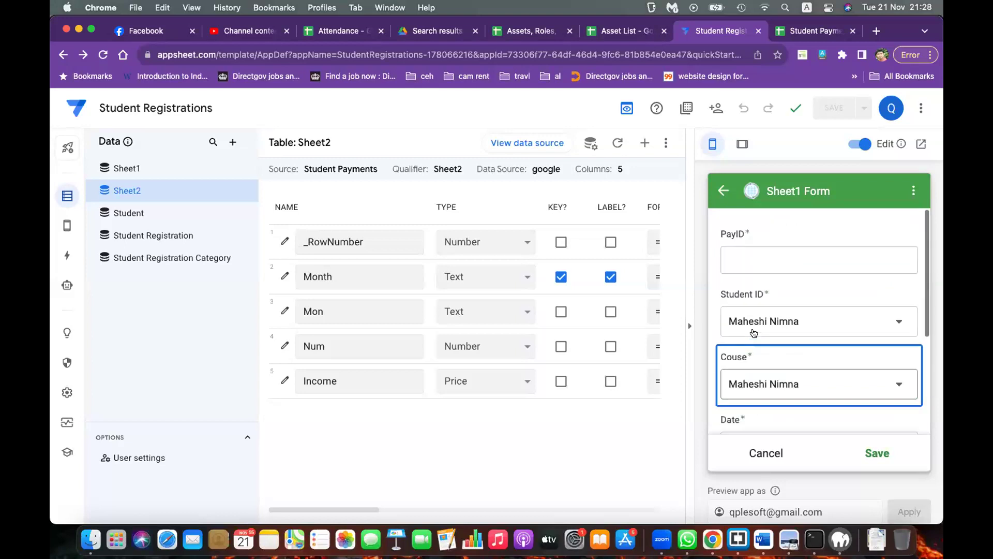
pyautogui.click(758, 256)
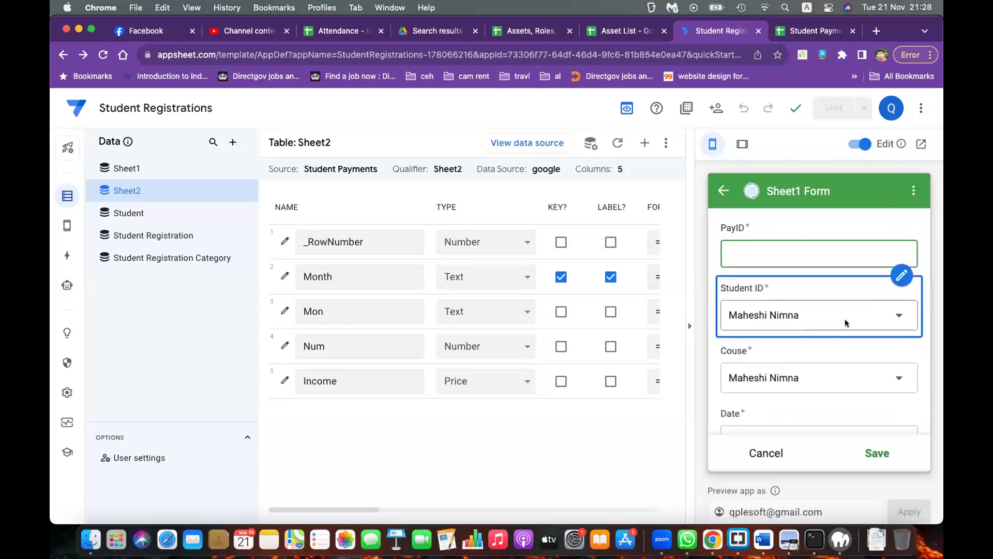
pyautogui.scroll(-3, 845, 319)
pyautogui.click(817, 397)
pyautogui.write('cash')
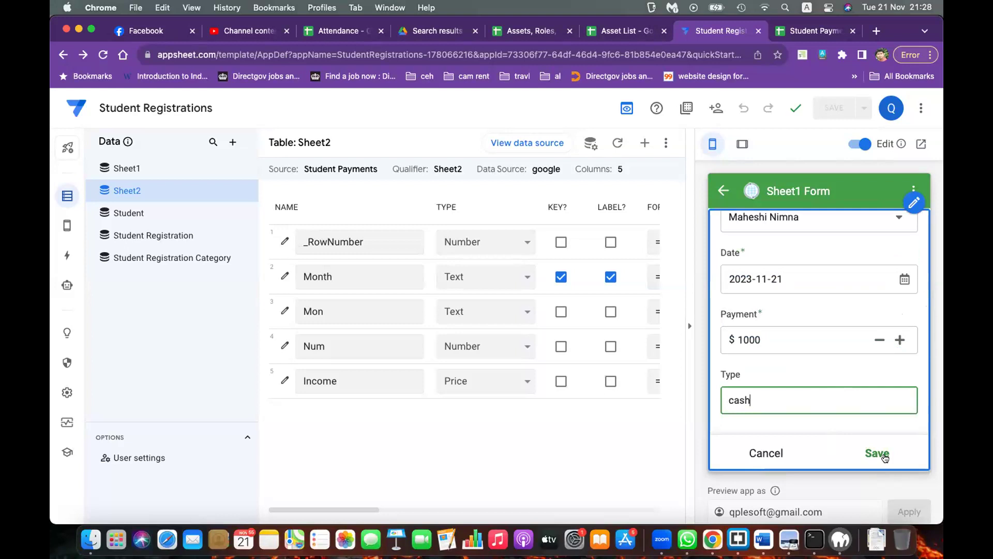
# Switch to the Student Payments spreadsheet in Google Sheets and examine the last payment records at the end of Sheet1.
pyautogui.click(810, 30)
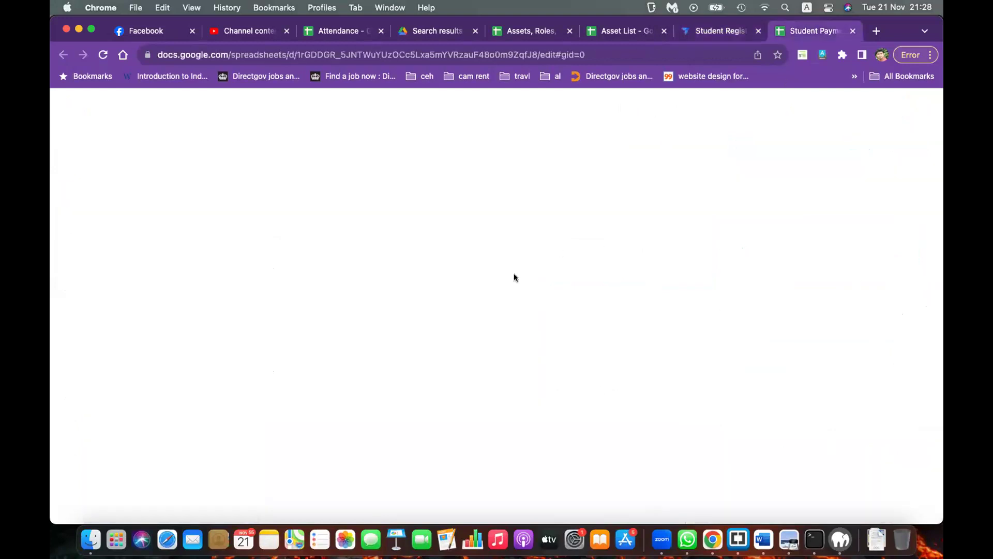
pyautogui.scroll(-5, 312, 330)
pyautogui.scroll(-15, 313, 329)
pyautogui.scroll(-10, 313, 329)
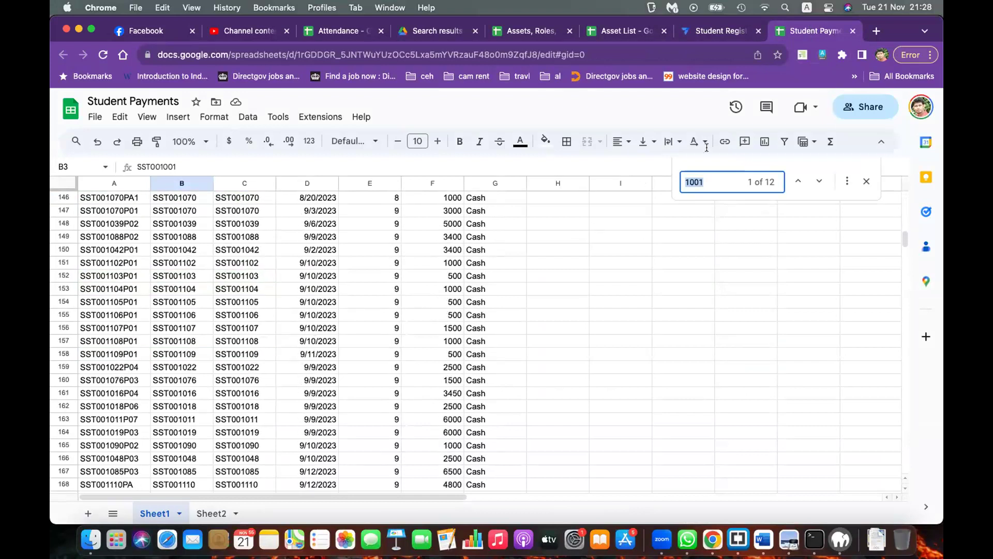
pyautogui.scroll(-12, 295, 396)
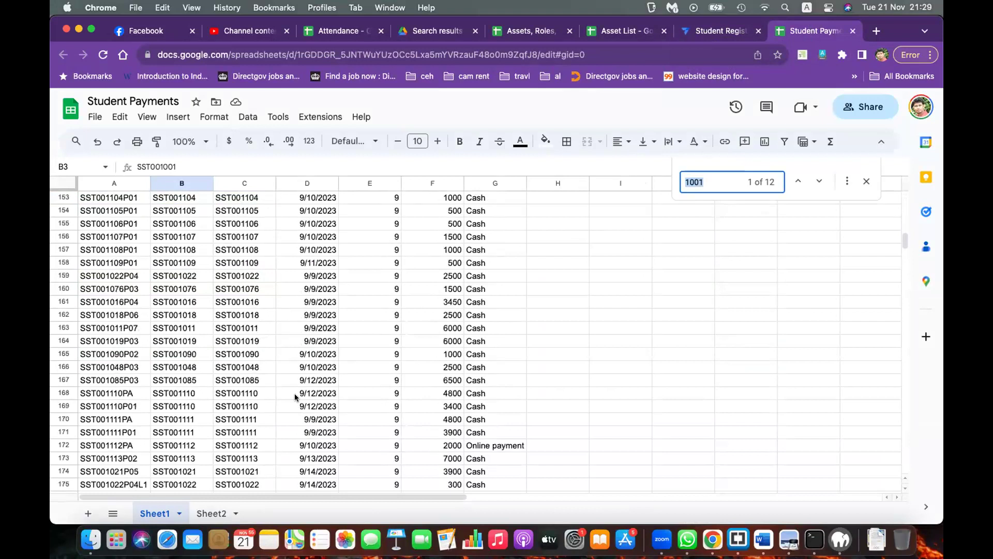
pyautogui.scroll(-20, 295, 396)
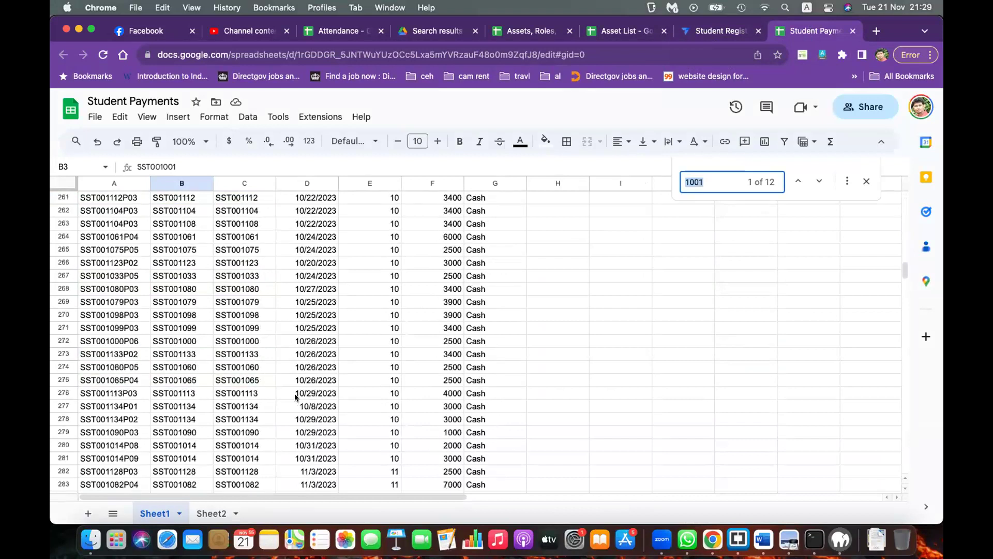
pyautogui.scroll(-3, 295, 396)
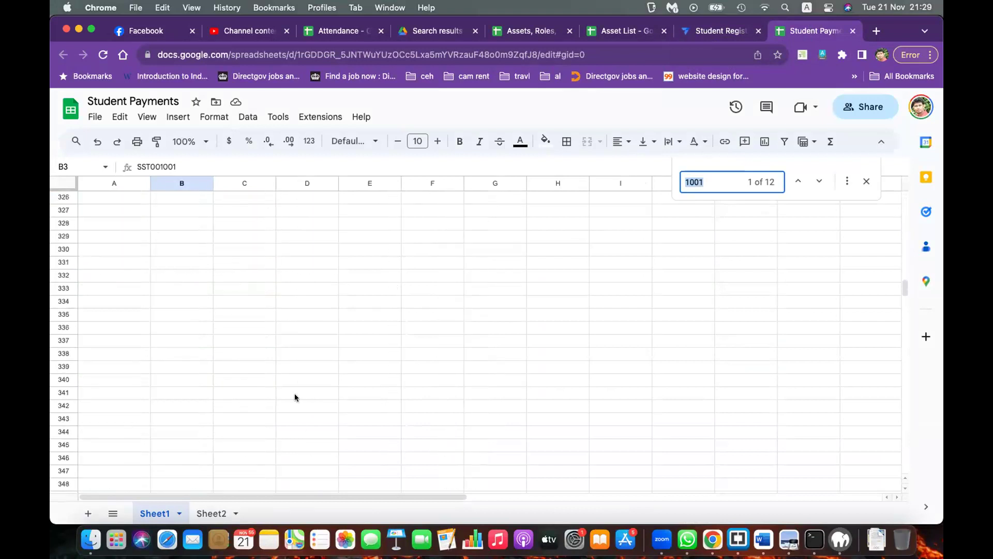
pyautogui.scroll(5, 295, 397)
pyautogui.scroll(3, 294, 397)
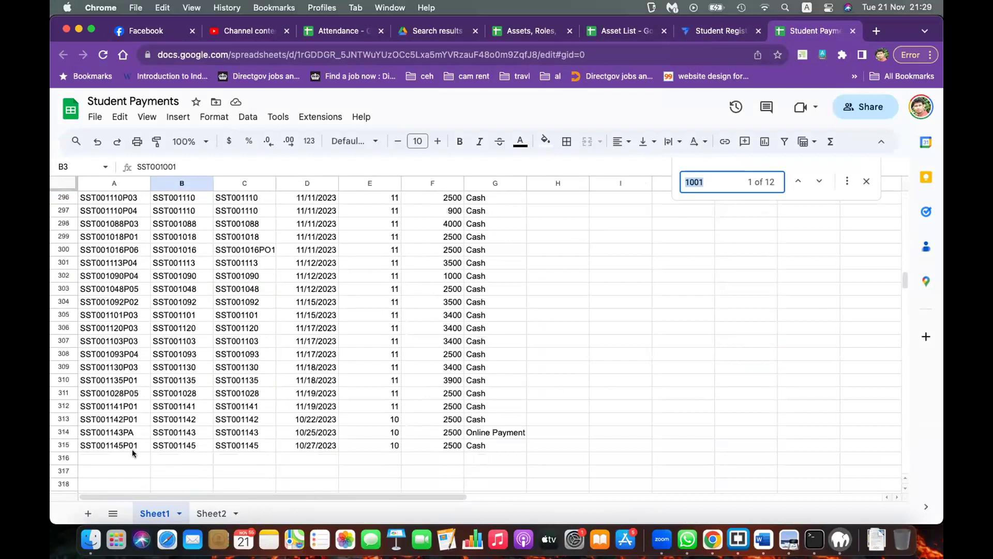
# Inspect the empty row 316 in columns A to C, directly below the last payment record in Sheet1.
pyautogui.click(129, 458)
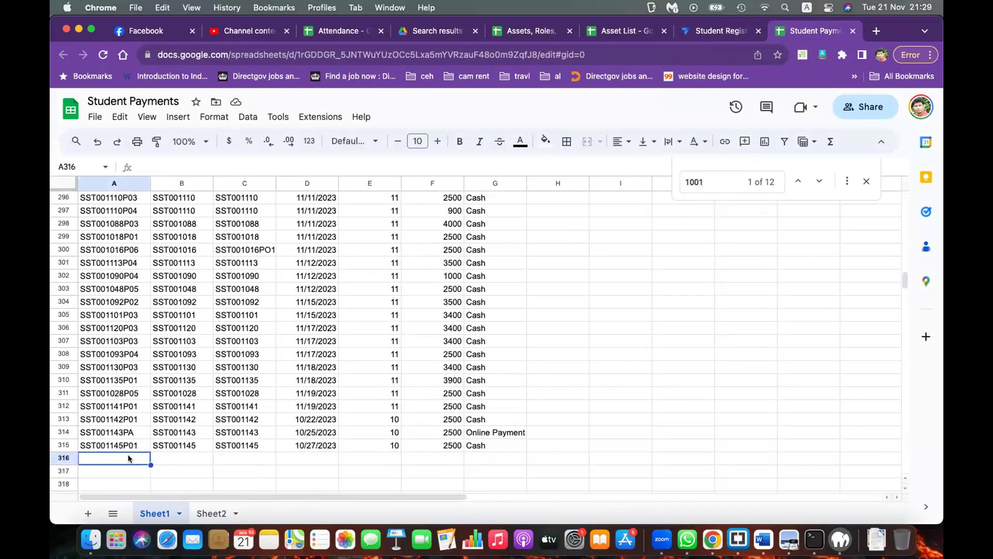
pyautogui.click(177, 455)
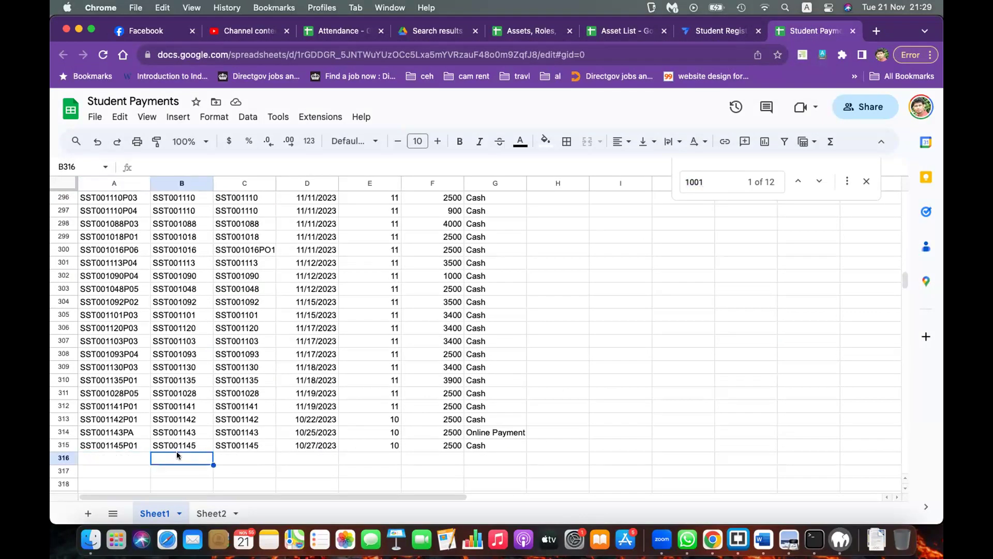
pyautogui.click(253, 459)
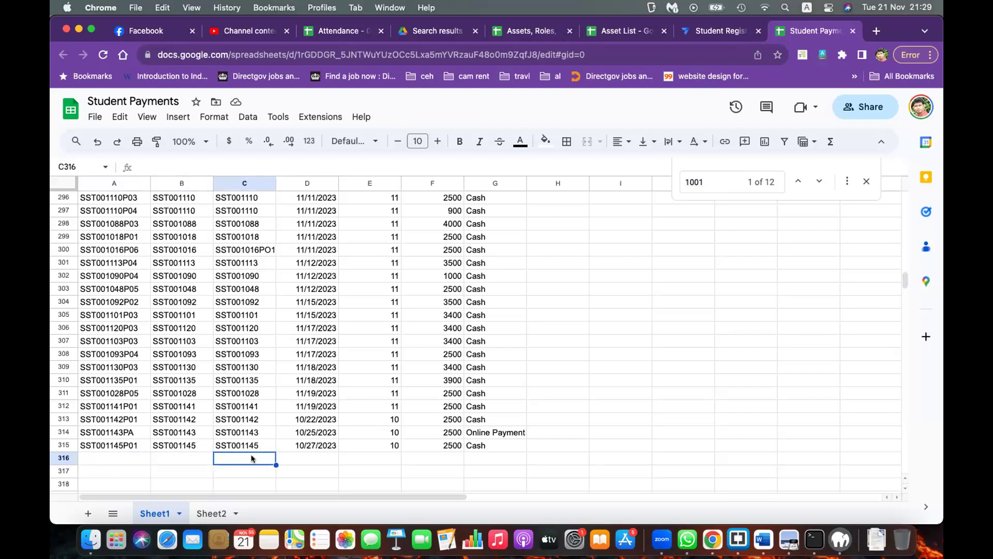
# Switch back to the AppSheet payment form, set PayID to ampledata1, and save the entry.
pyautogui.click(723, 32)
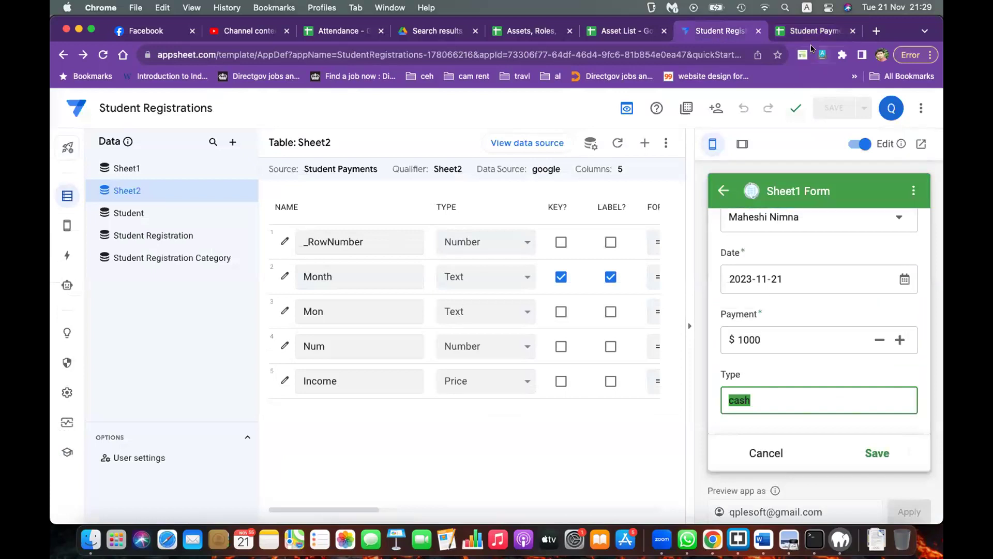
pyautogui.scroll(5, 751, 331)
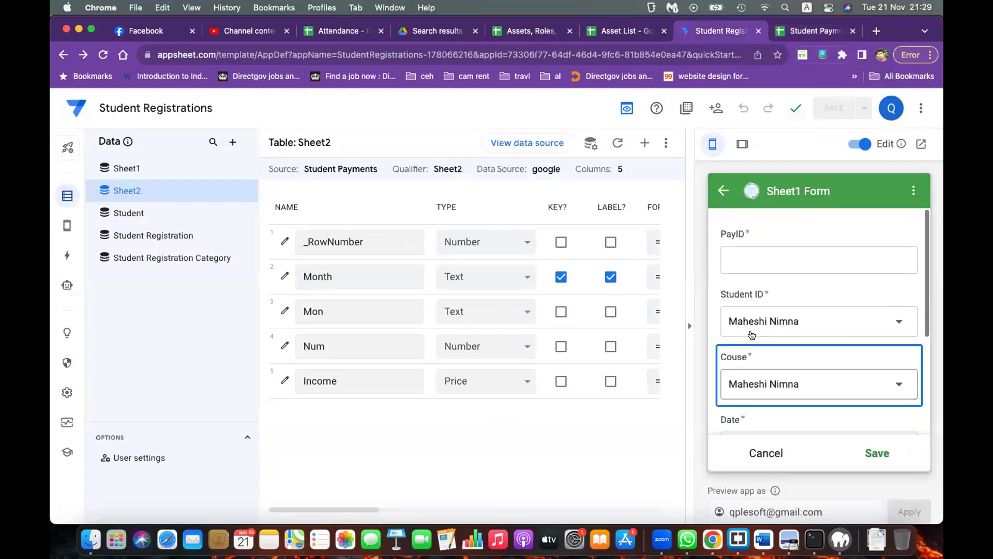
pyautogui.click(751, 257)
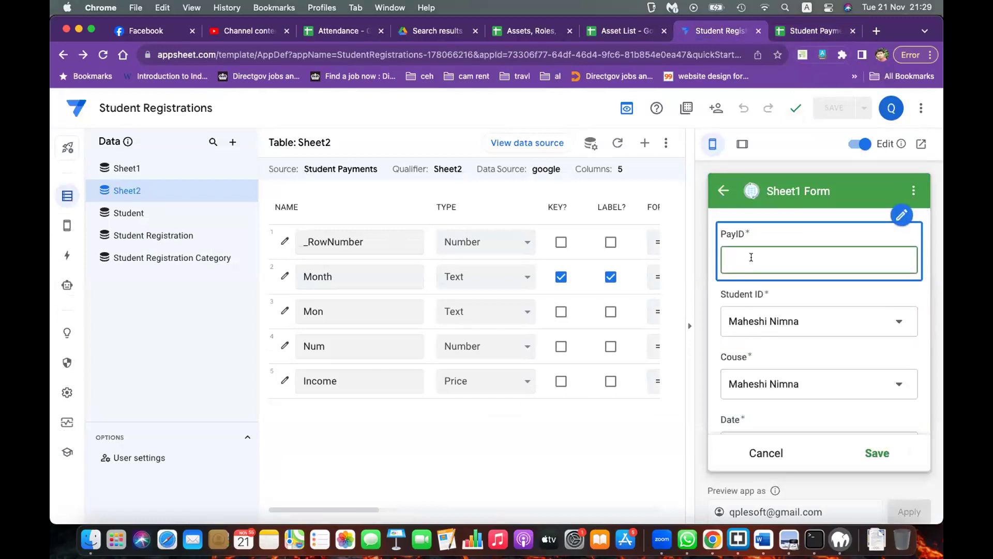
pyautogui.write('ampledata1')
pyautogui.press('Tab')
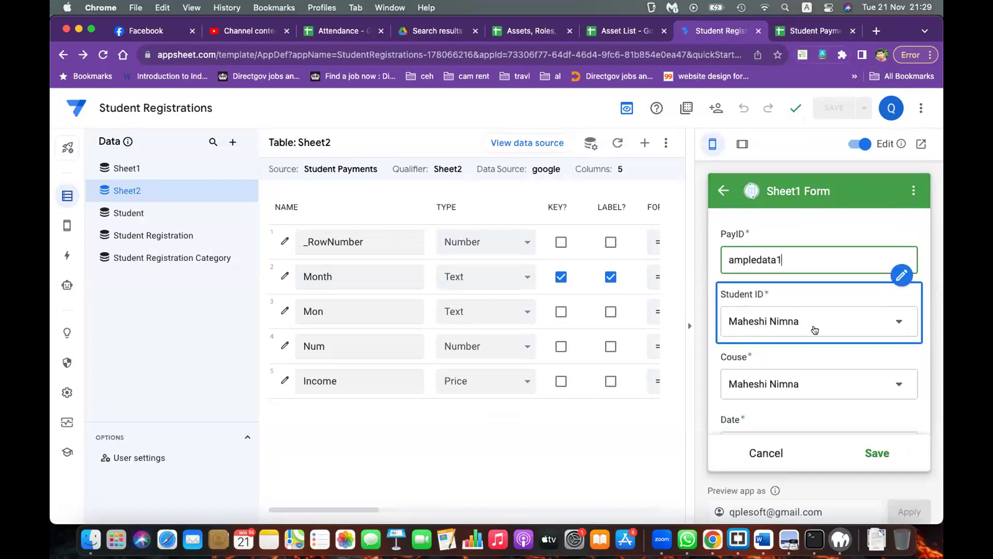
pyautogui.press('Tab')
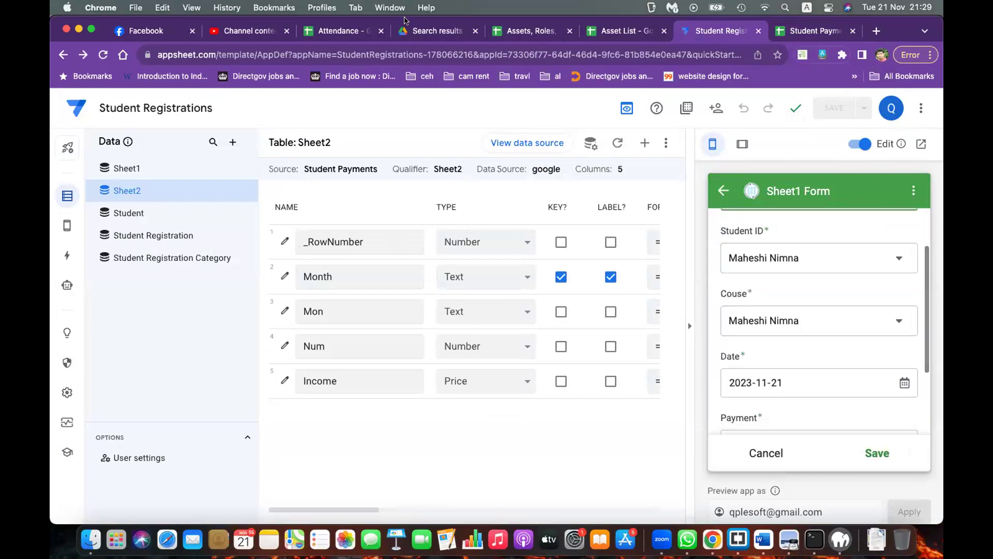
pyautogui.click(811, 315)
pyautogui.press('Tab')
pyautogui.press('Tab')
pyautogui.press('Tab')
pyautogui.click(876, 454)
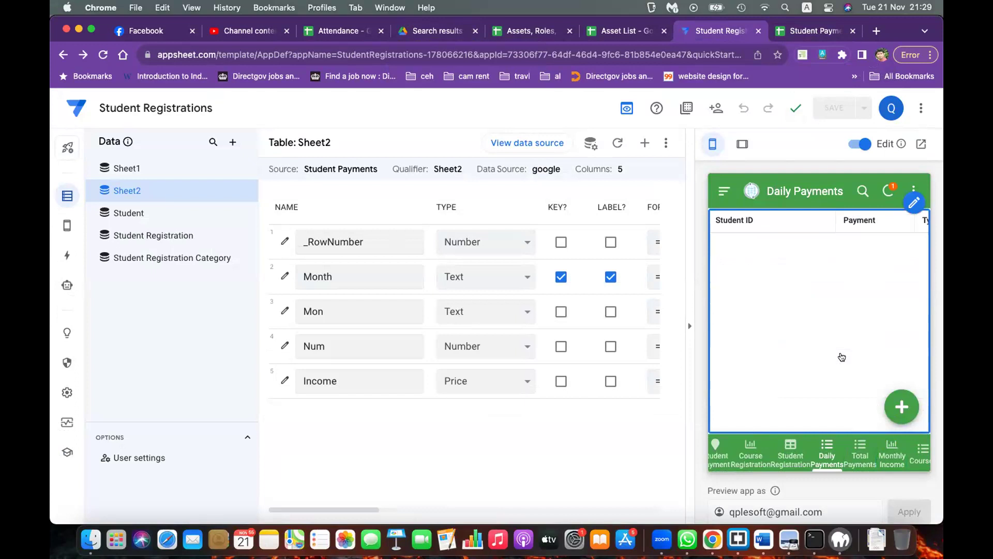
# Locate the new payment at the end of the Daily Payments list and sync the app.
pyautogui.scroll(-5, 923, 339)
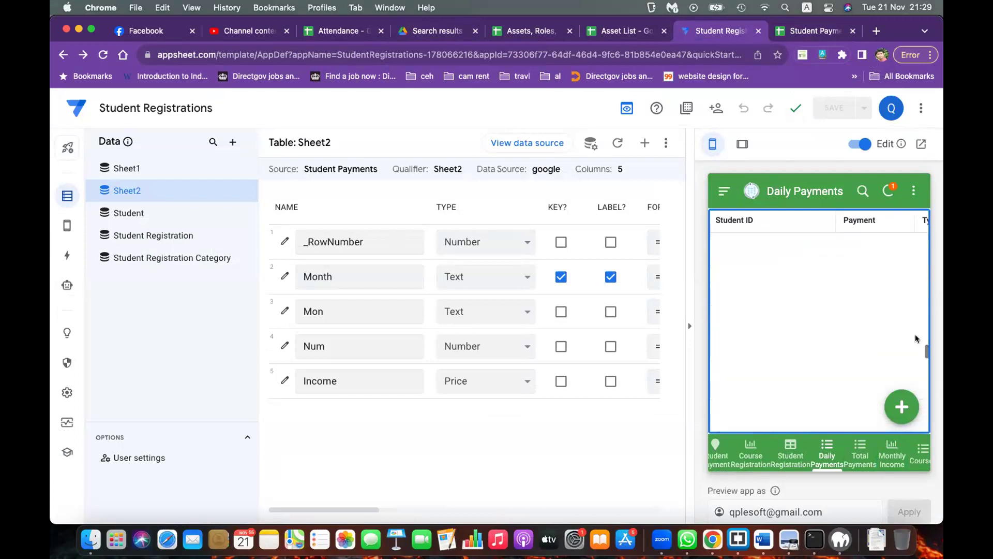
pyautogui.moveTo(928, 356); pyautogui.dragTo(929, 422)
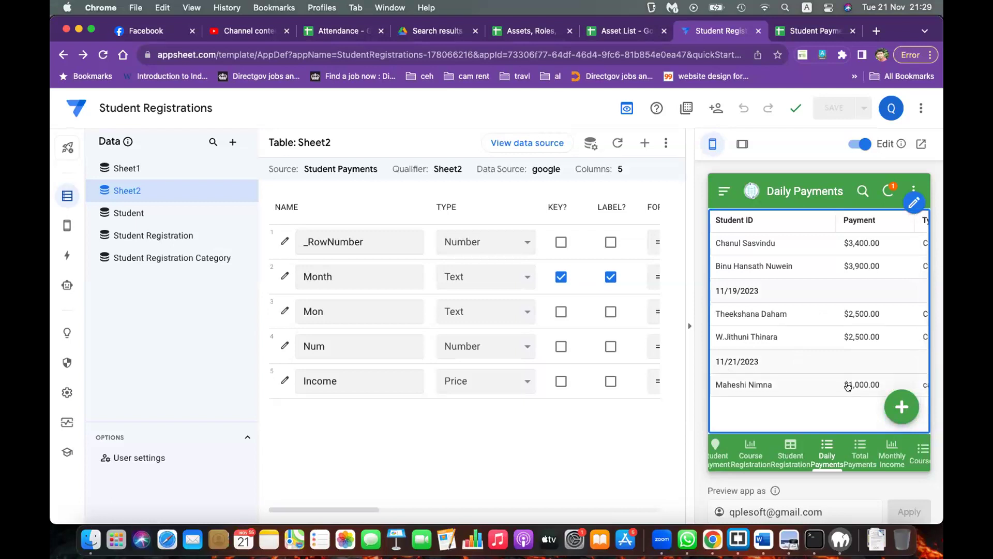
pyautogui.click(887, 191)
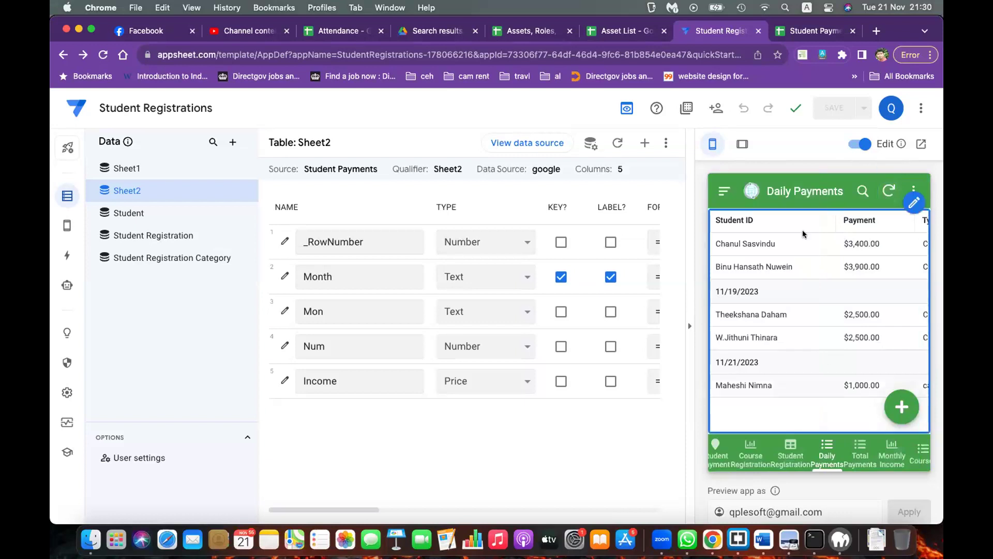
# Switch to the Student Payments spreadsheet and examine each value of the new record in row 316, columns A to G.
pyautogui.click(796, 35)
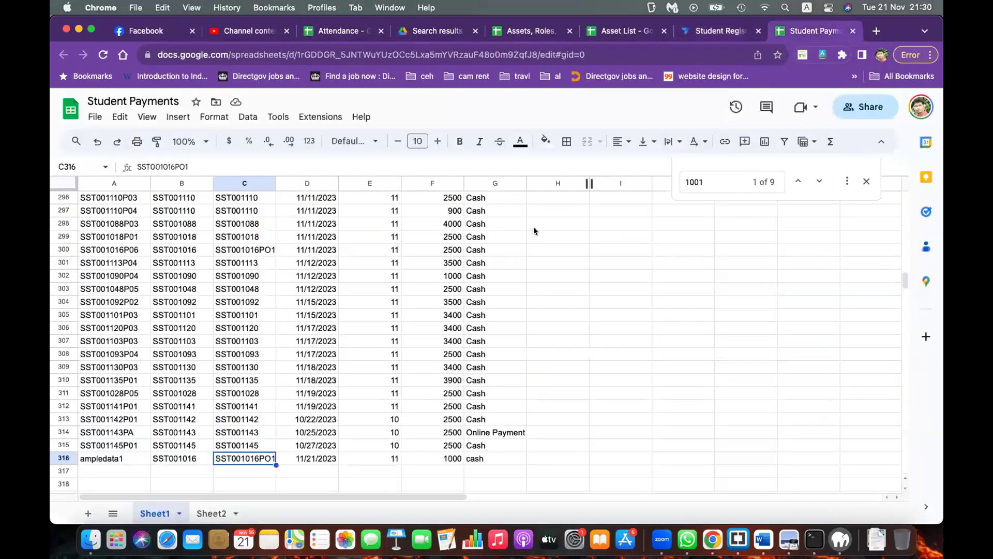
pyautogui.click(126, 458)
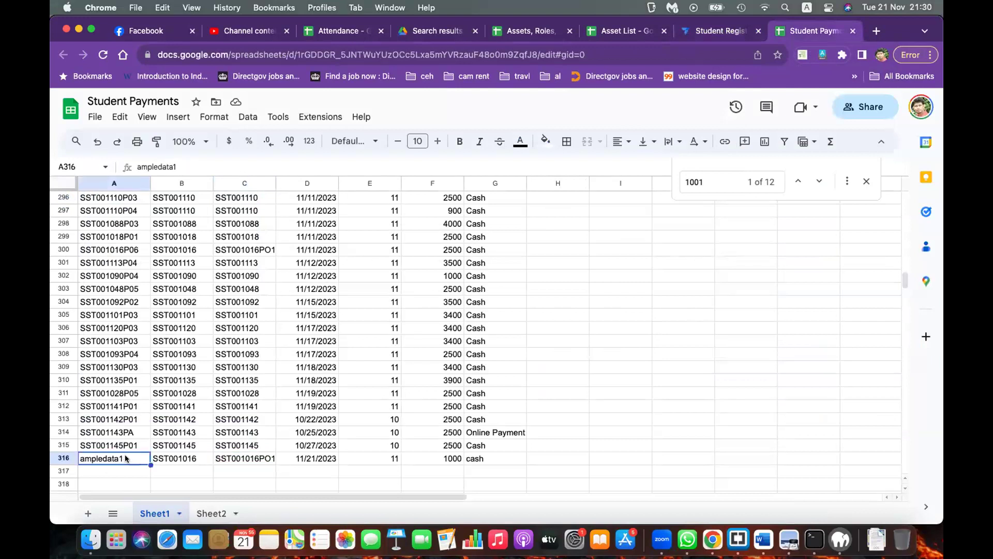
pyautogui.click(175, 464)
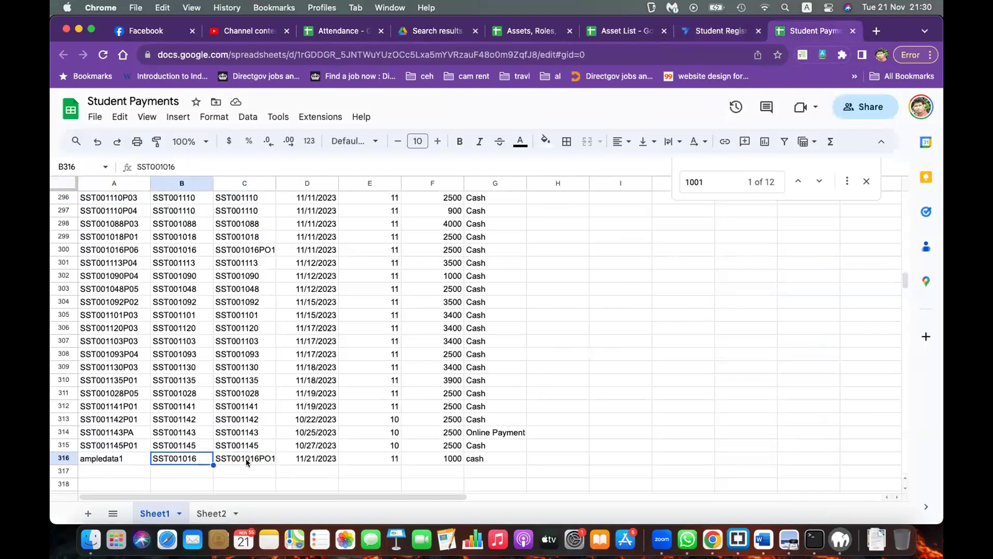
pyautogui.click(248, 464)
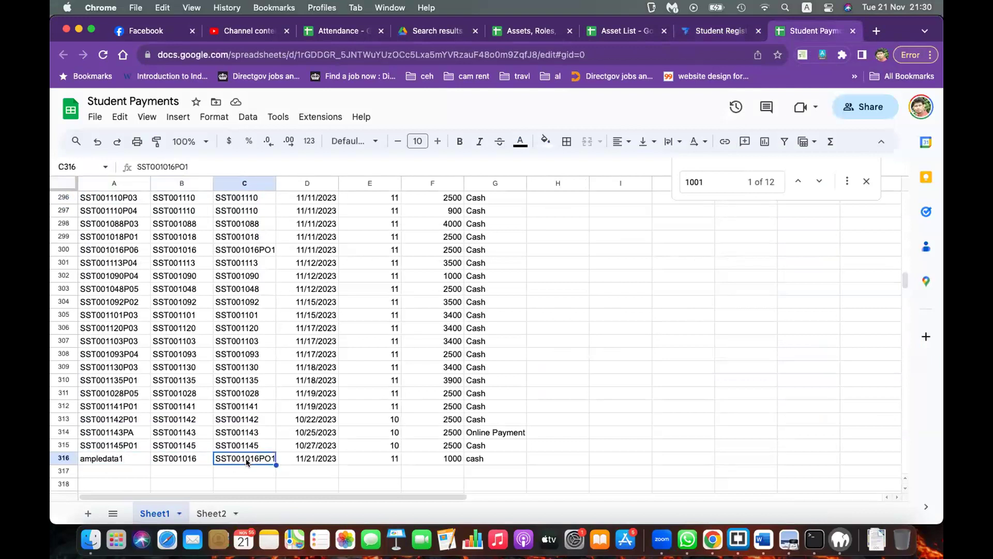
pyautogui.click(316, 462)
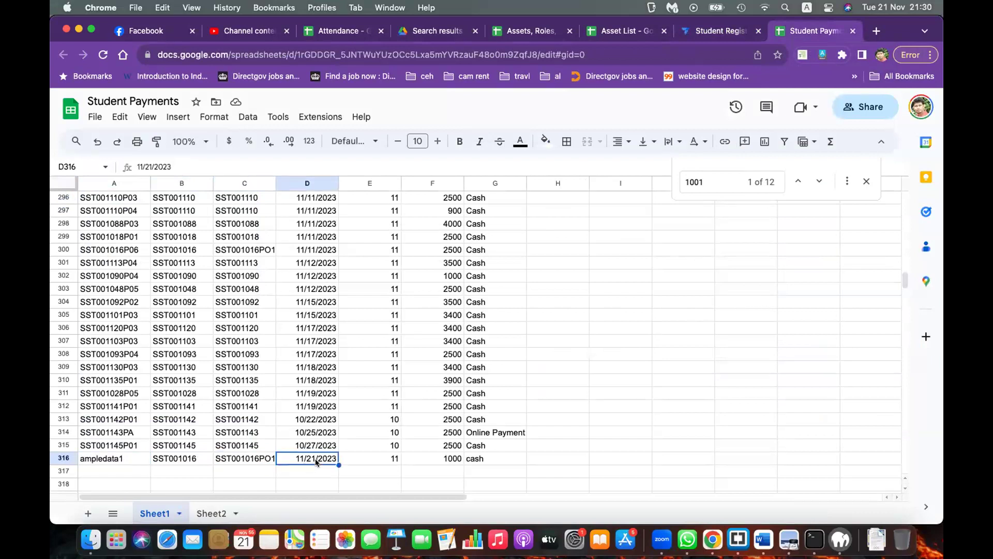
pyautogui.click(375, 461)
pyautogui.click(446, 460)
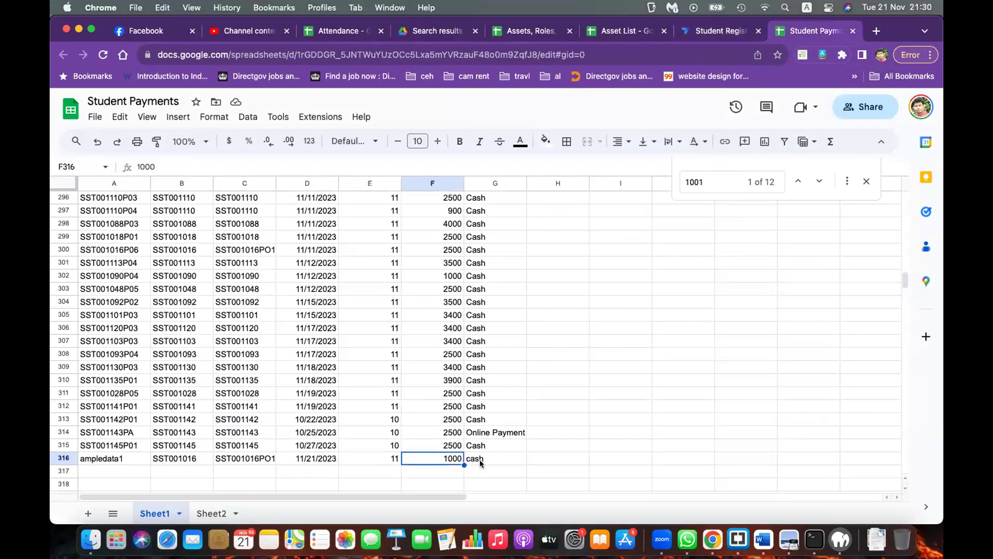
pyautogui.click(480, 462)
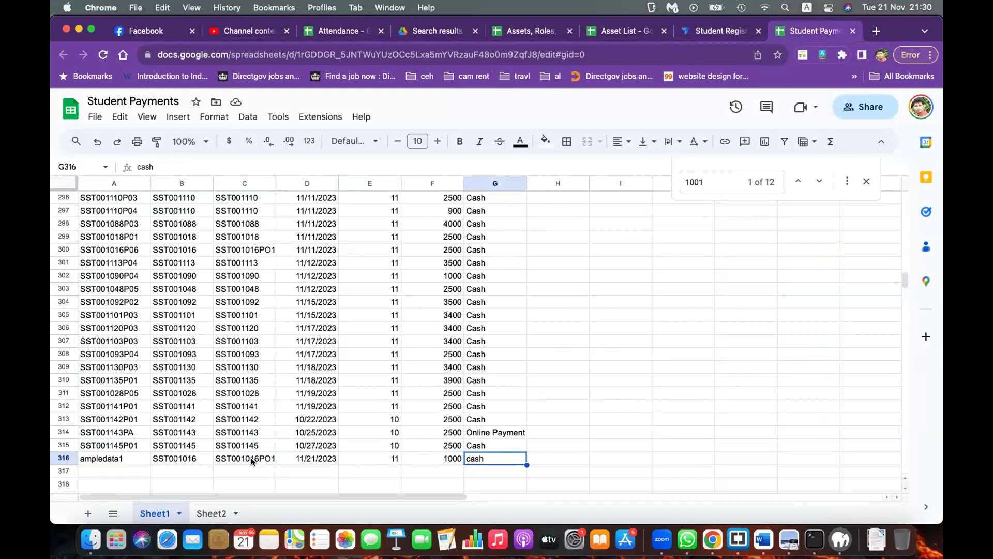
pyautogui.keyDown('shift'); pyautogui.click(113, 458); pyautogui.keyUp('shift')
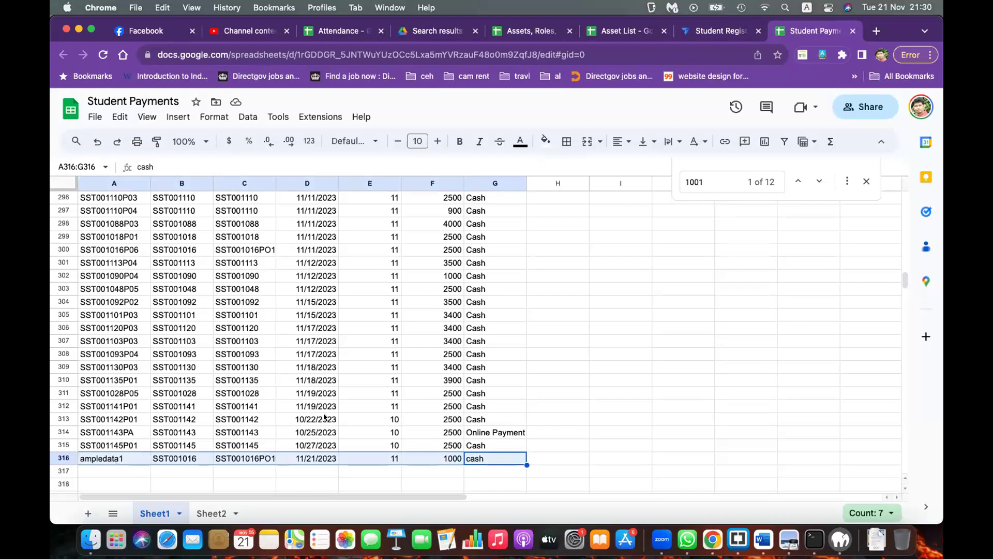
pyautogui.click(527, 366)
# Delete row 316 containing the ampledata1 payment record from Sheet1.
pyautogui.moveTo(495, 458); pyautogui.dragTo(109, 458)
pyautogui.rightClick(109, 456)
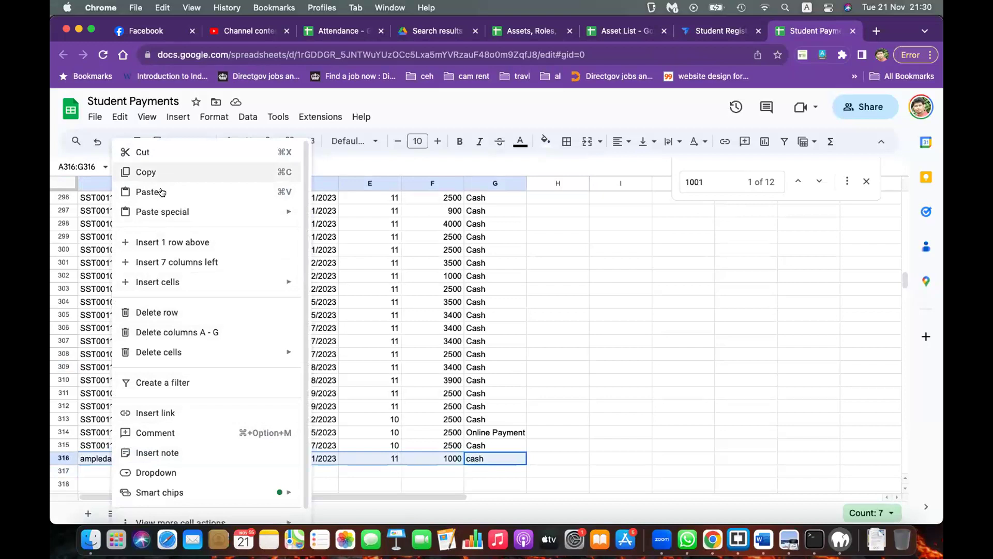
pyautogui.click(160, 312)
pyautogui.click(439, 336)
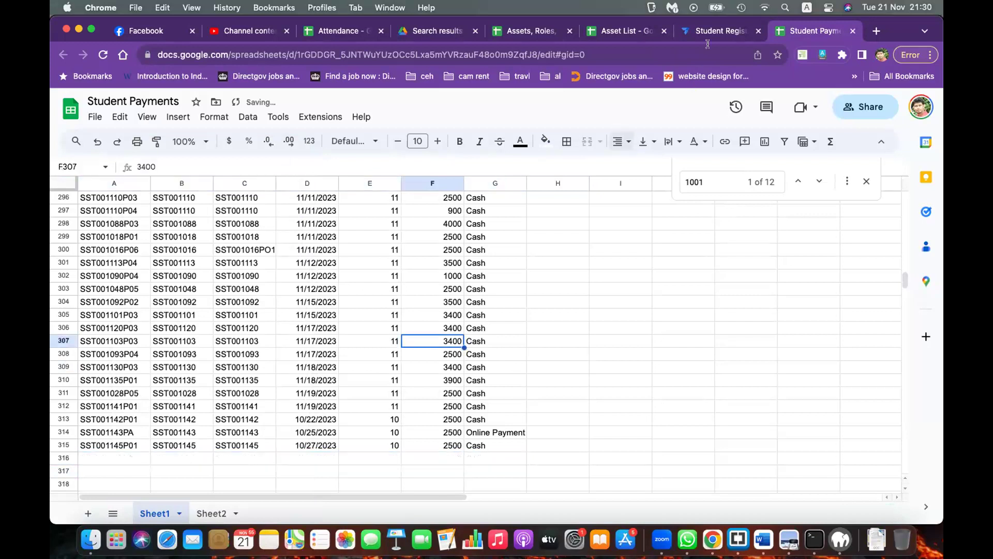
# Switch to AppSheet, sync the app from Daily Payments, and view the Monthly Income and Total Payments charts.
pyautogui.click(712, 35)
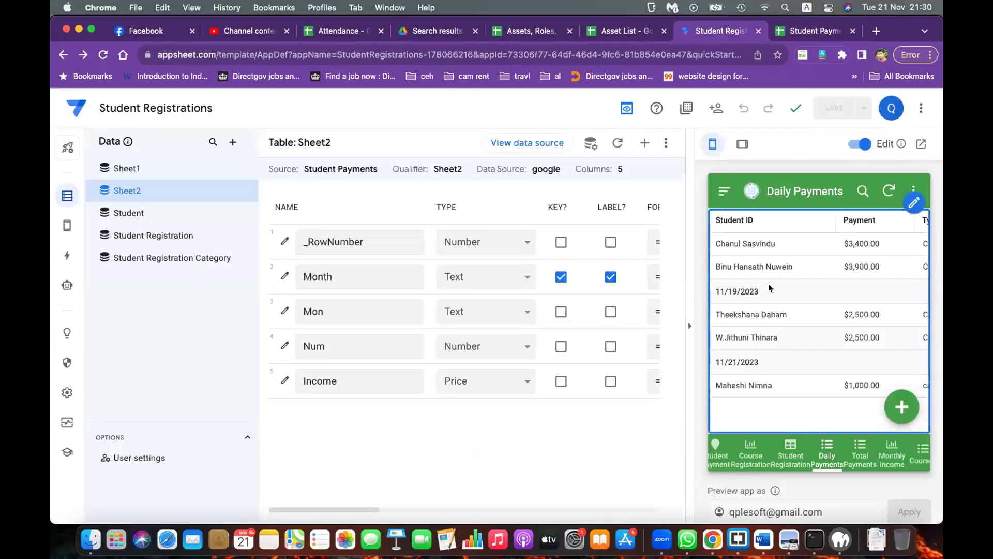
pyautogui.click(887, 190)
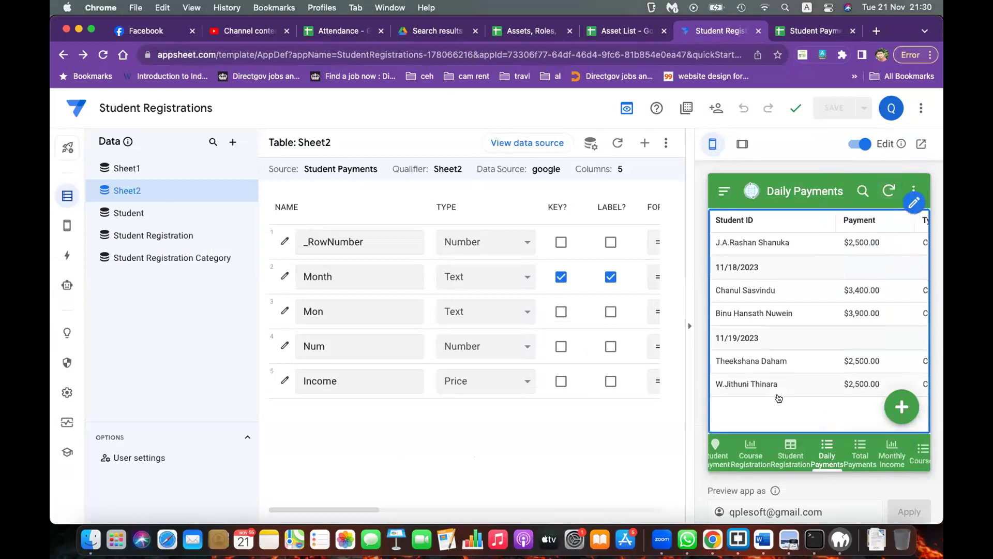
pyautogui.click(891, 454)
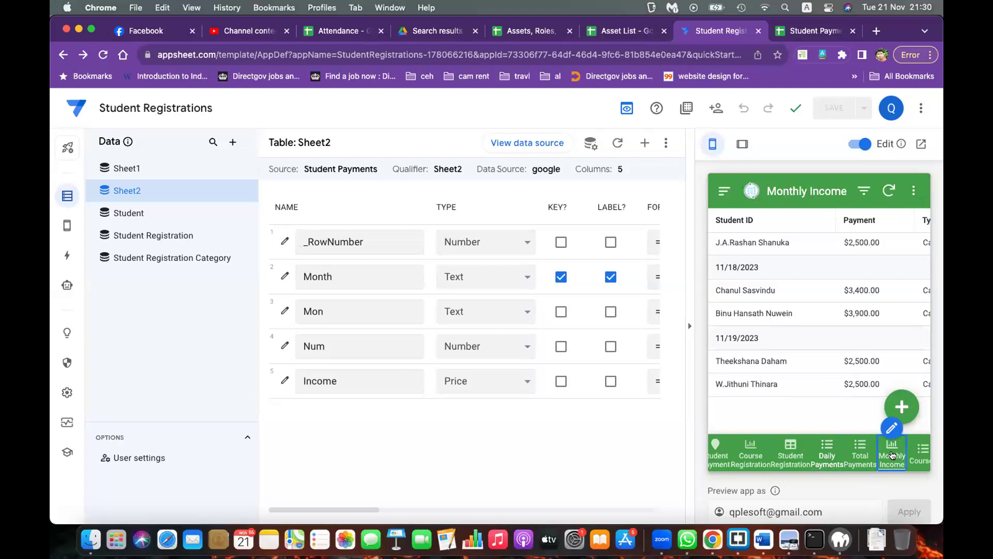
pyautogui.moveTo(878, 360)
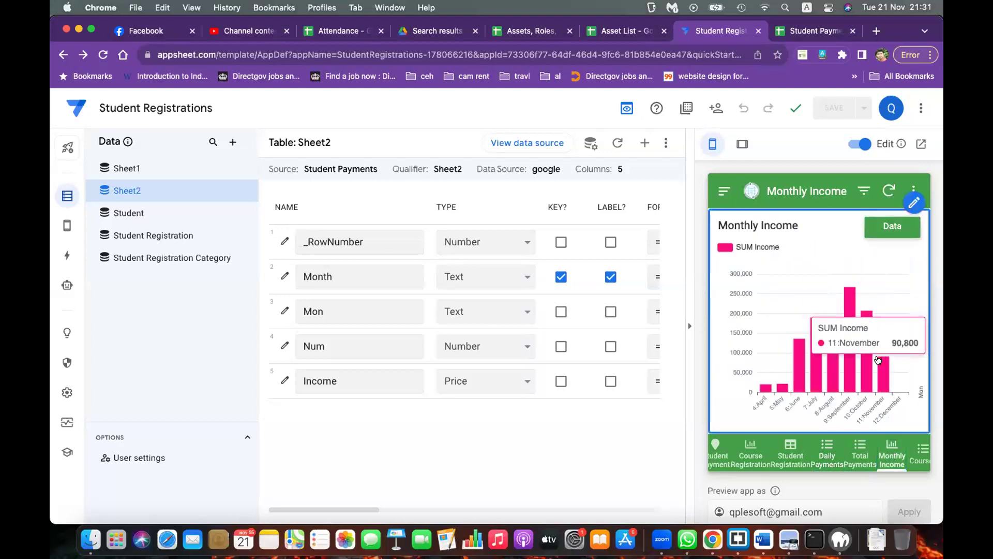
pyautogui.click(860, 454)
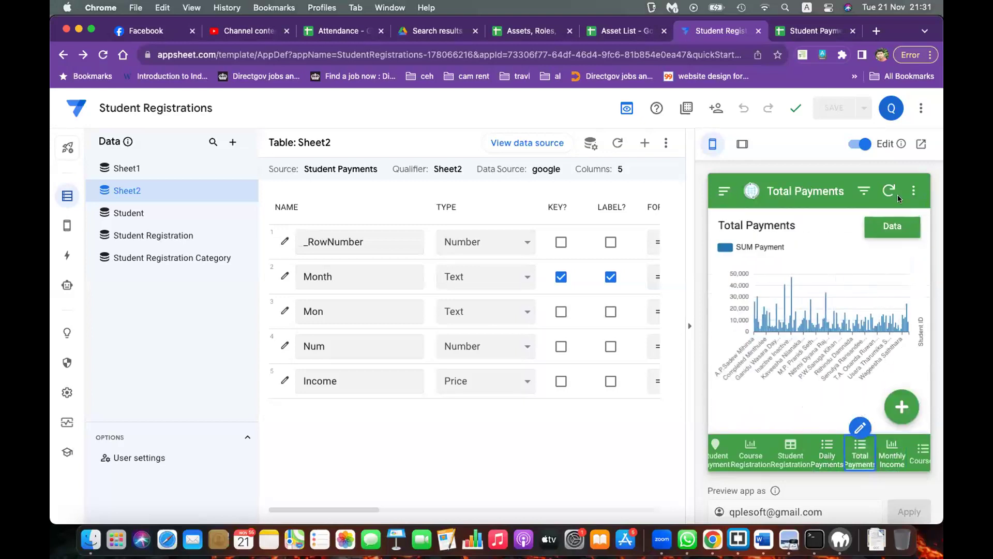
# Switch to the Student Payments spreadsheet and inspect the last remaining record's values in columns B and C.
pyautogui.click(802, 31)
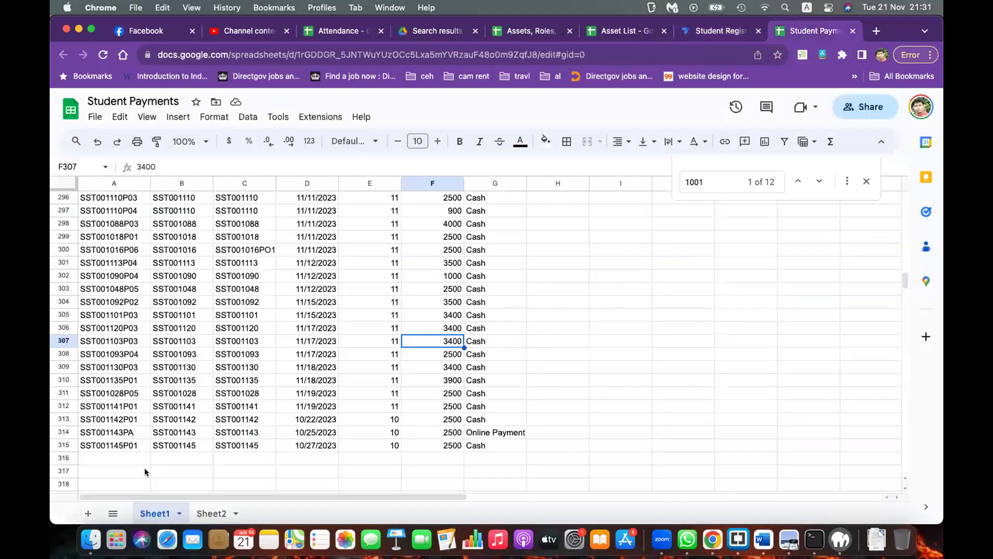
pyautogui.click(201, 445)
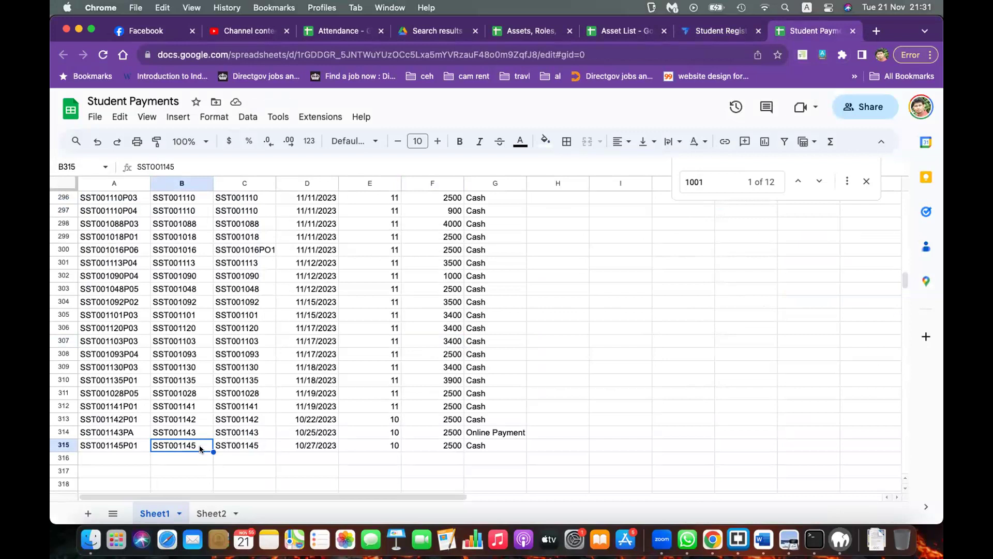
pyautogui.click(237, 444)
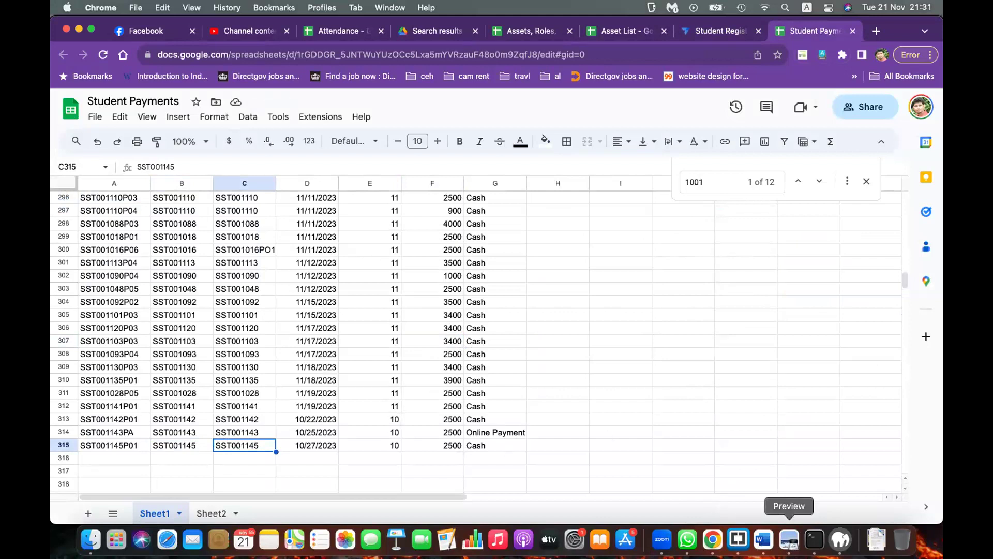
# Switch to the Grade 10 book PDF in Preview and read section 9.6 on record navigation, building data forms and showing table records.
pyautogui.click(790, 540)
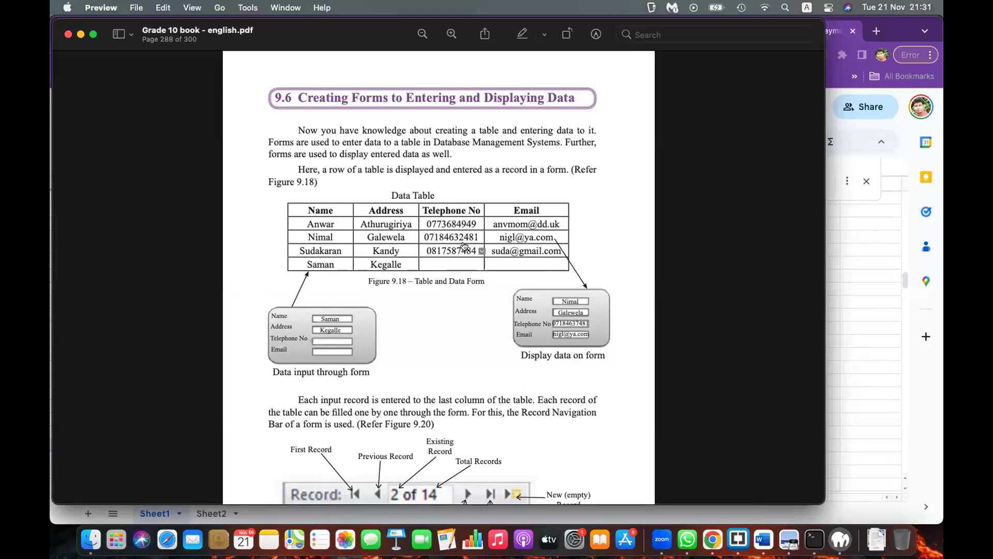
pyautogui.scroll(-1, 556, 331)
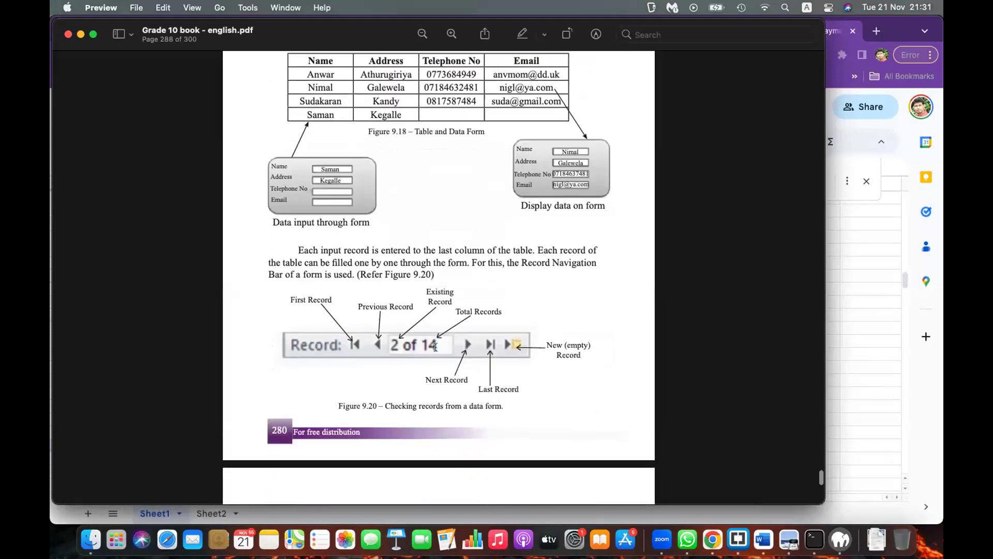
pyautogui.scroll(-3, 435, 345)
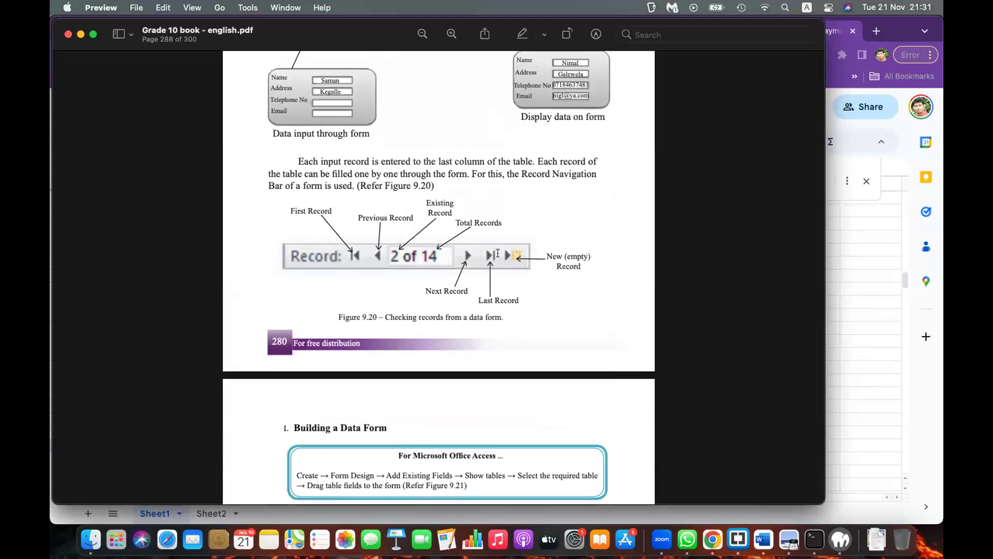
pyautogui.scroll(-8, 521, 268)
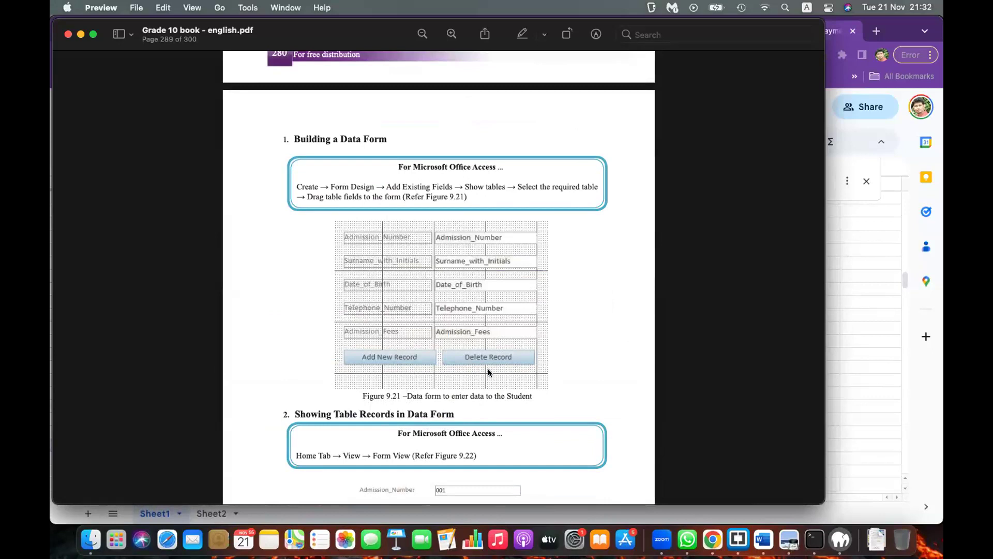
pyautogui.scroll(-3, 489, 368)
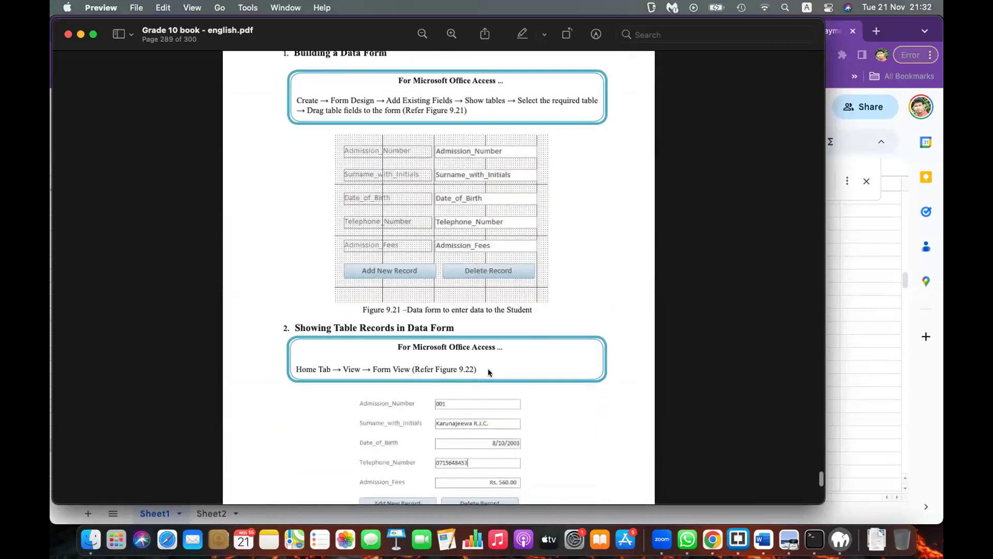
# Read the textbook's instructions on showing table records in a data form and entering control wizards, including the Command Button Wizard figure.
pyautogui.scroll(-4, 488, 369)
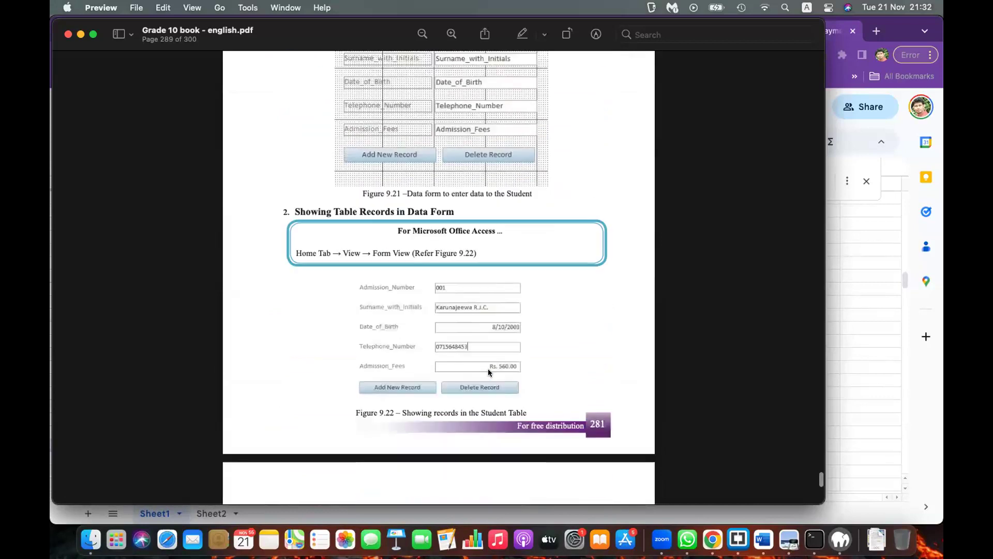
pyautogui.scroll(-4, 489, 368)
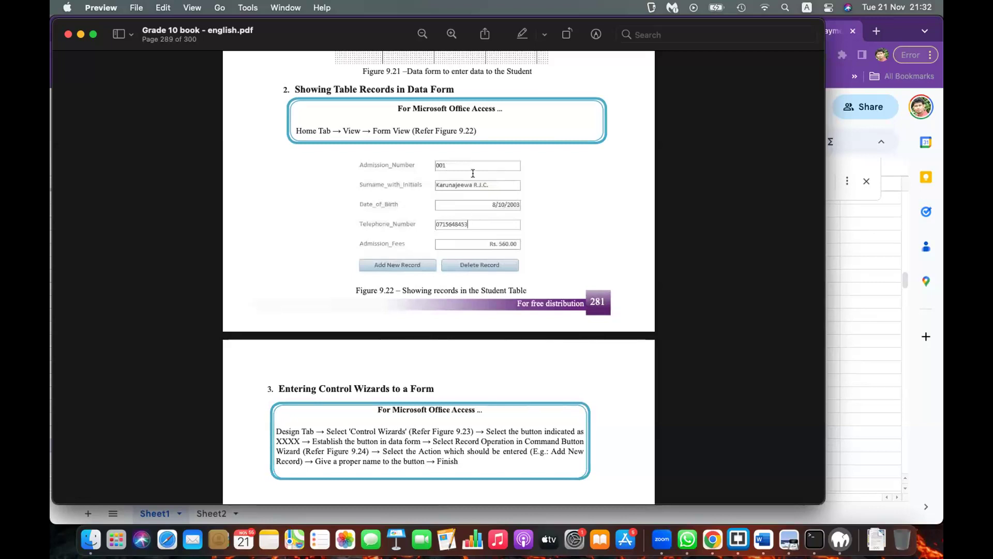
pyautogui.scroll(-10, 472, 262)
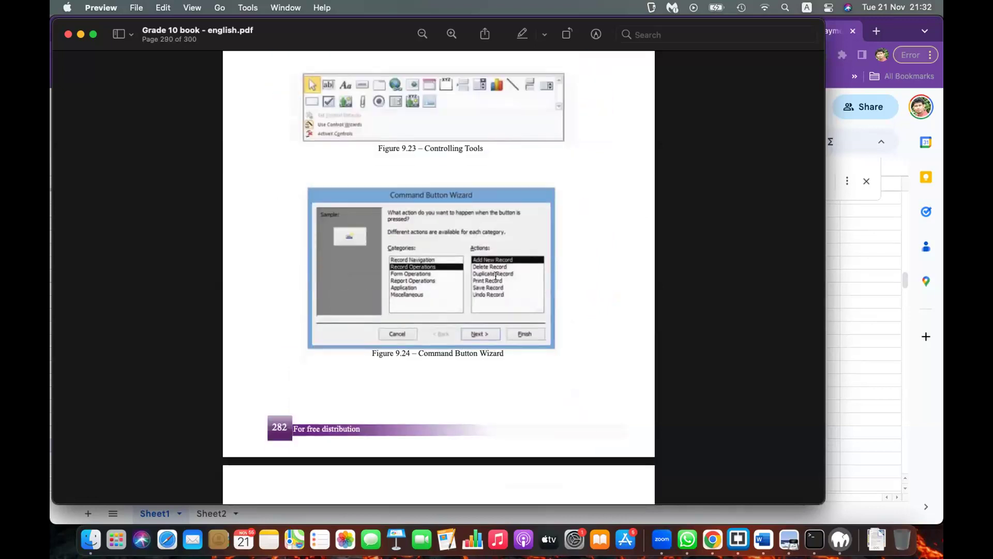
pyautogui.scroll(8, 491, 225)
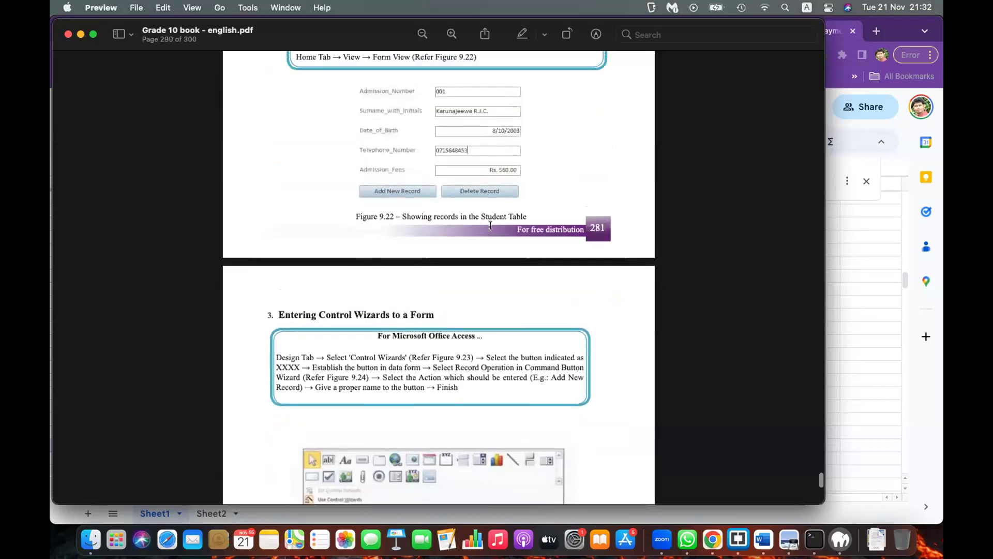
pyautogui.scroll(-5, 411, 194)
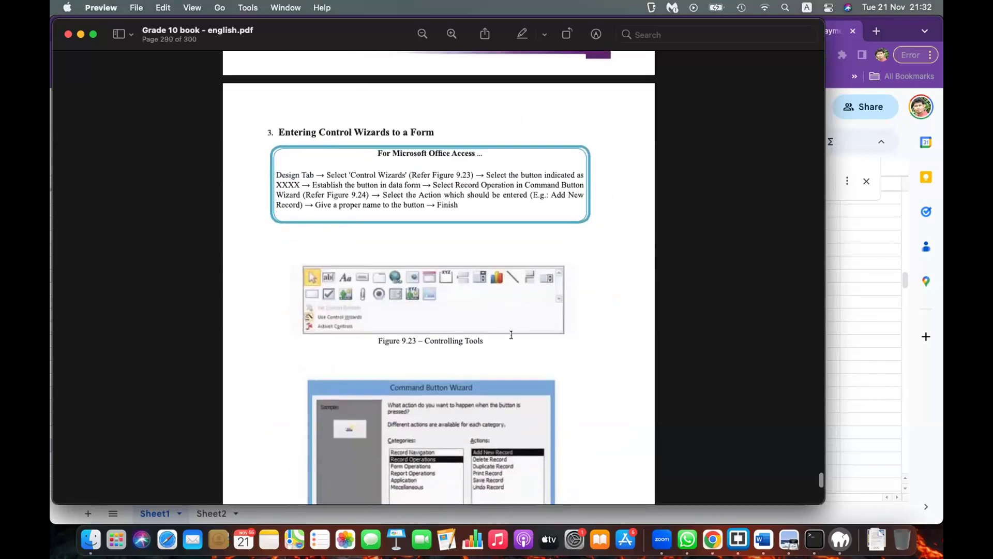
pyautogui.scroll(4, 501, 207)
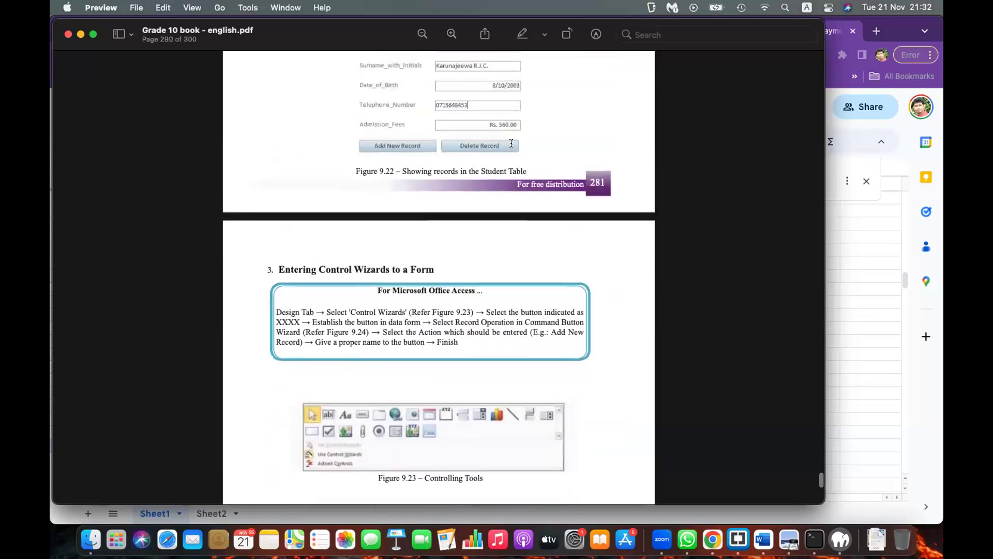
# Read section 9.7 on designing queries, covering table selection, the query design window and the results in Figure 9.28.
pyautogui.scroll(-15, 511, 143)
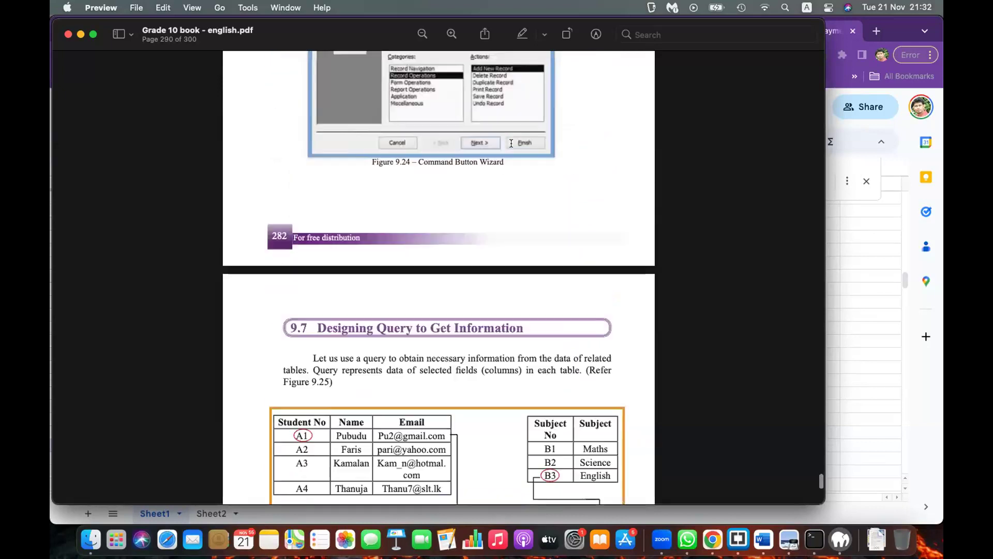
pyautogui.scroll(-7, 511, 143)
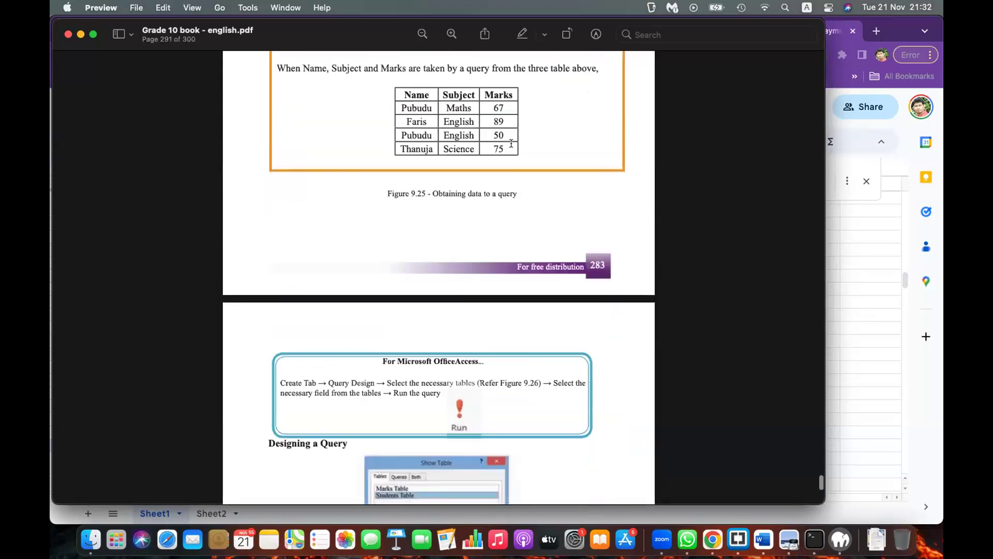
pyautogui.scroll(-3, 511, 143)
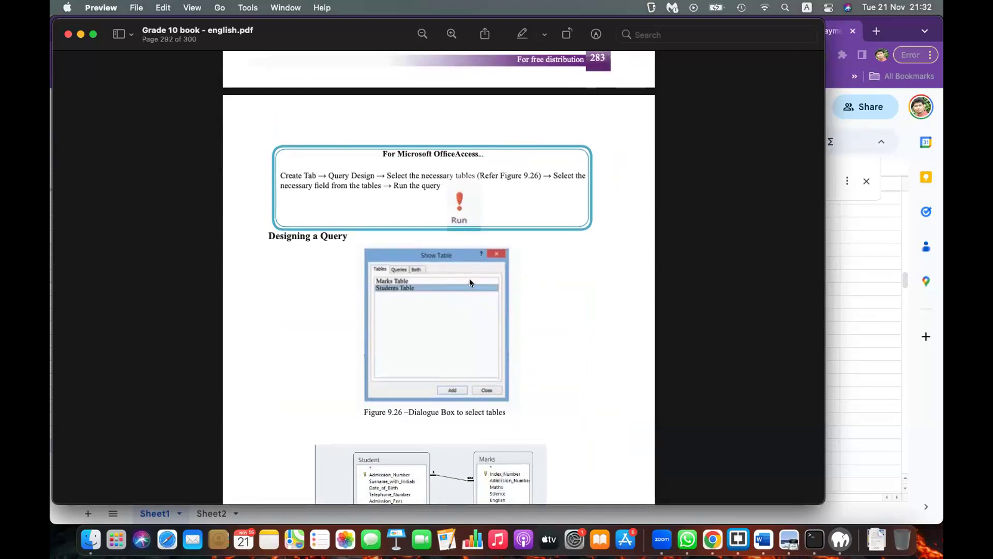
pyautogui.scroll(-9, 470, 282)
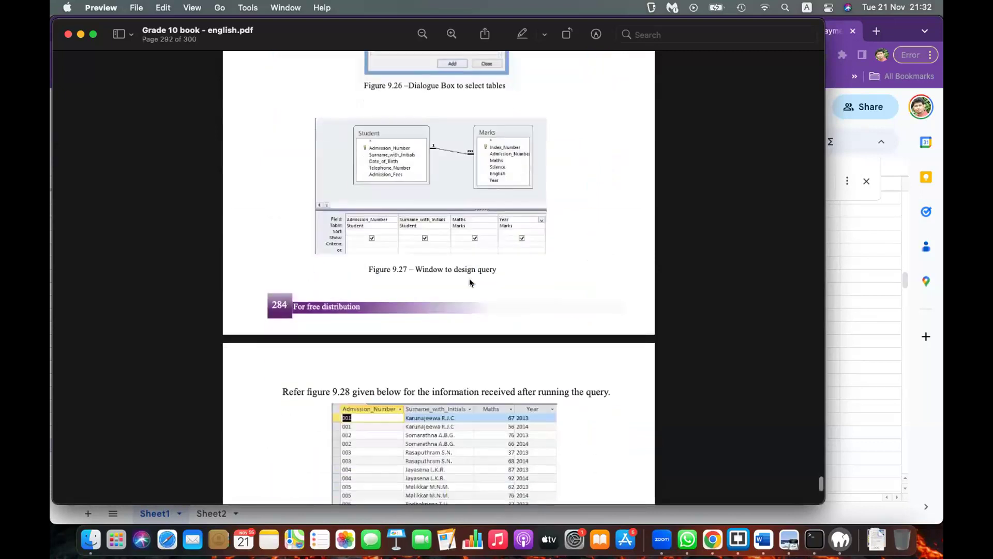
pyautogui.scroll(-3, 470, 282)
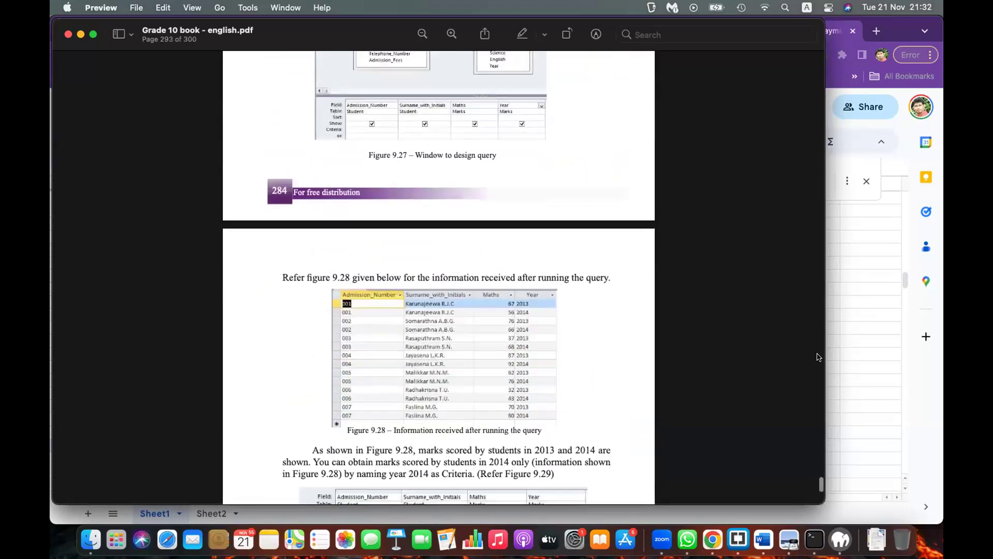
# Switch to the AppSheet Student Registrations app in Chrome and compare its Daily Payments, Total Payments and Monthly Income views.
pyautogui.click(865, 335)
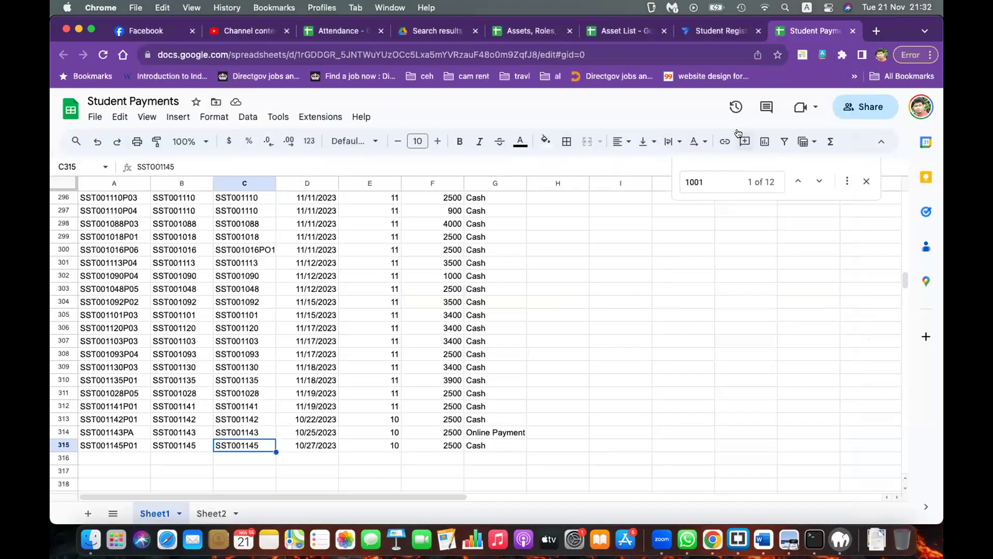
pyautogui.click(716, 30)
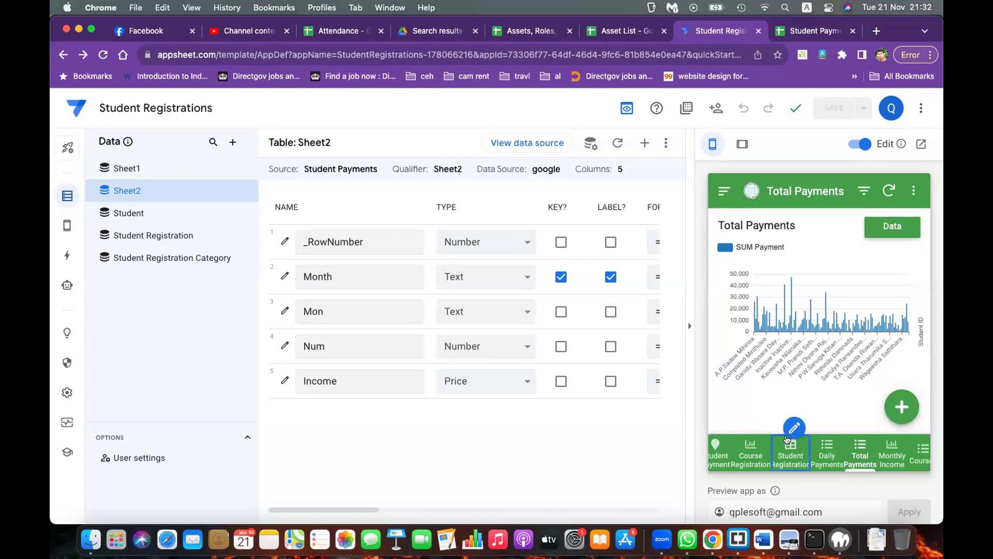
pyautogui.click(823, 451)
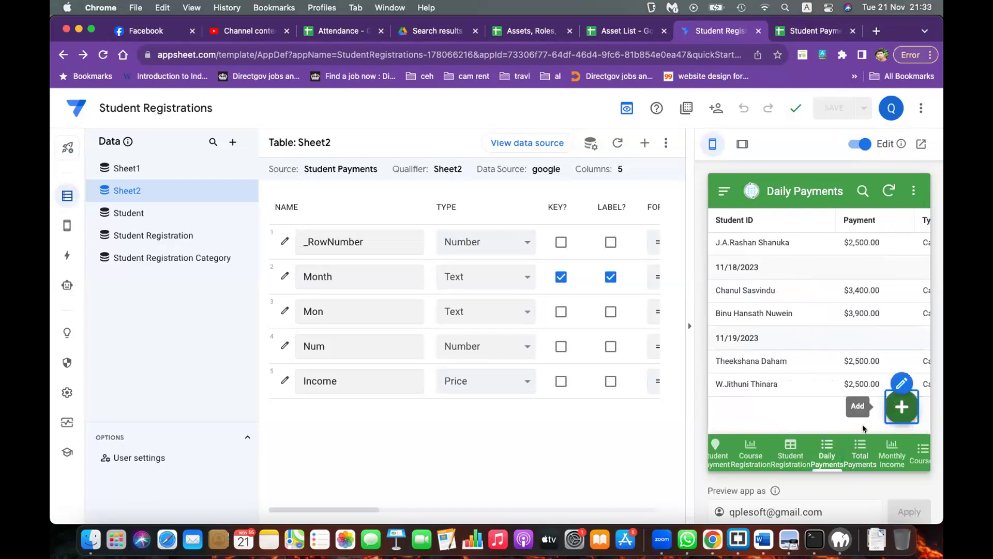
pyautogui.click(856, 448)
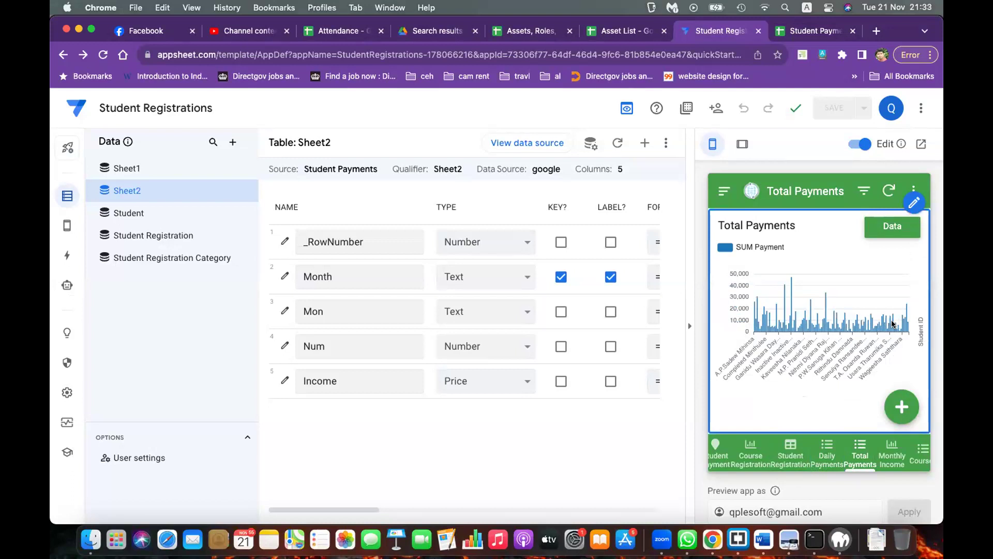
pyautogui.click(891, 448)
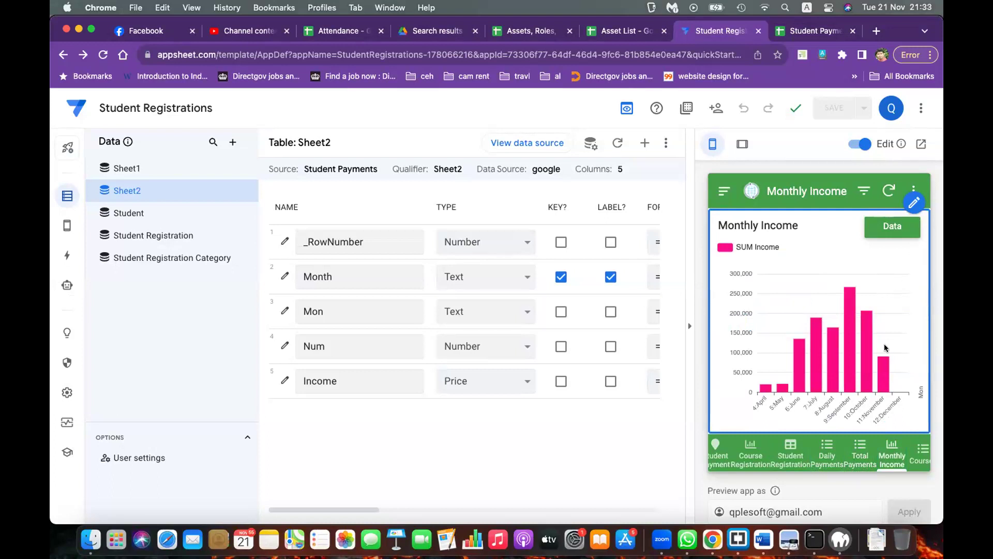
pyautogui.click(859, 449)
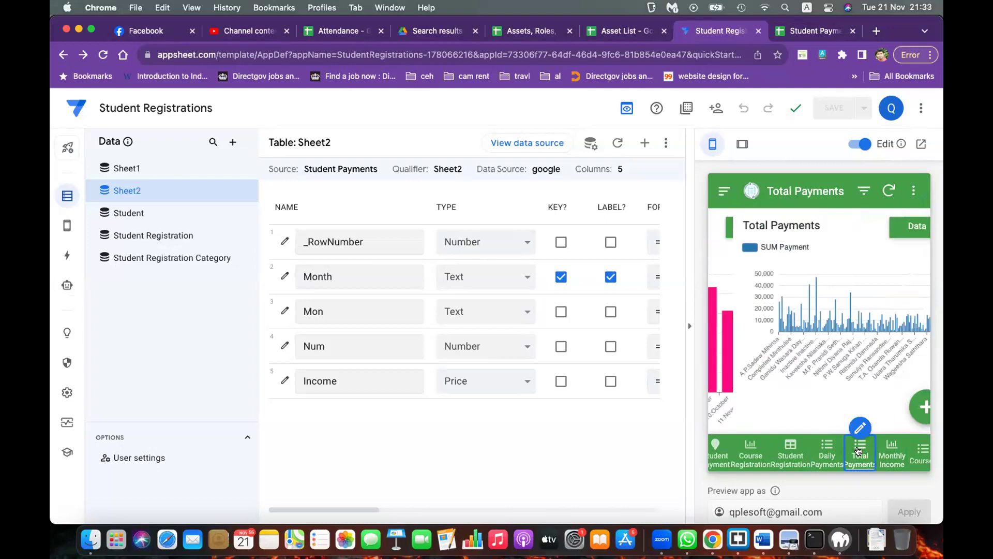
pyautogui.click(827, 453)
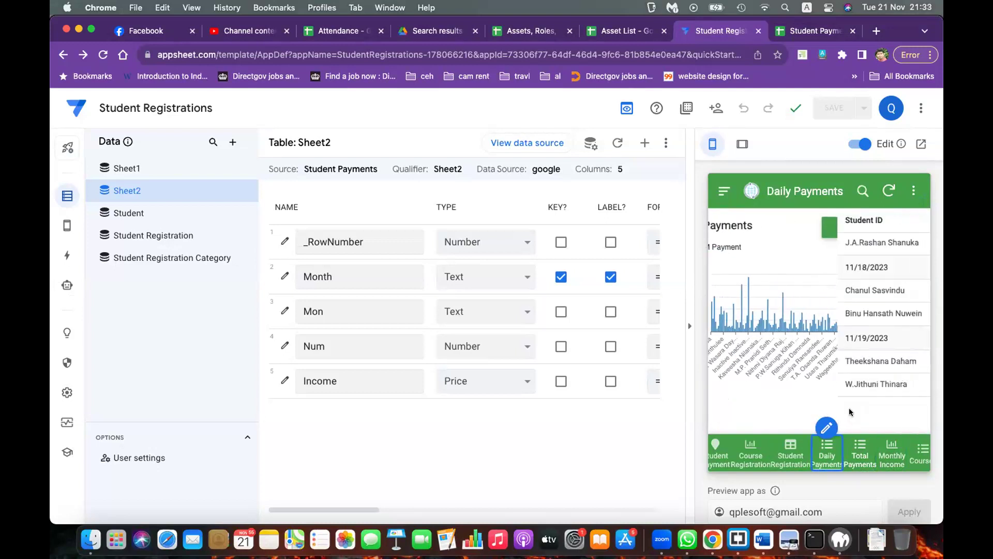
pyautogui.click(860, 453)
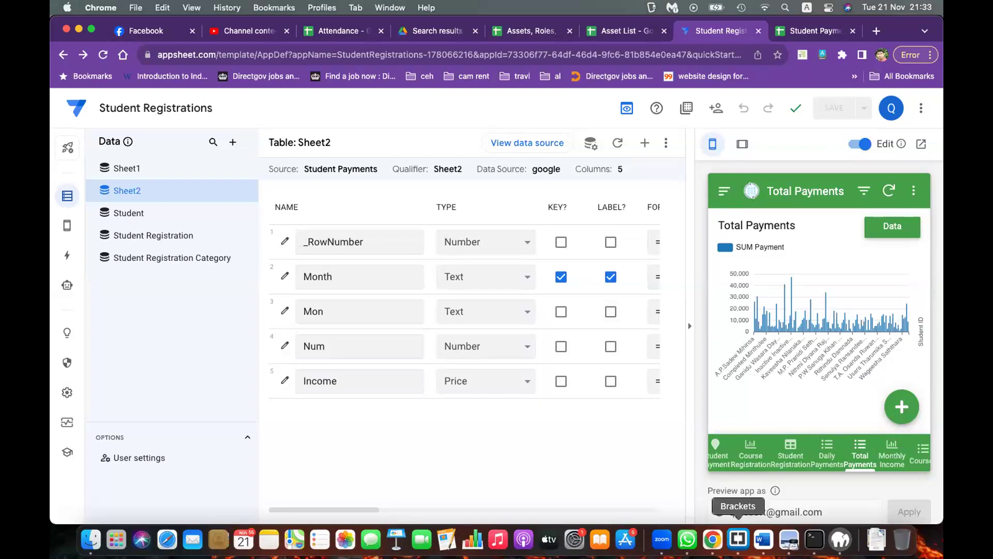
# Switch to the Grade 10 book PDF in Preview and examine the query criteria example for 2014 in Figures 9.28 to 9.30.
pyautogui.click(788, 539)
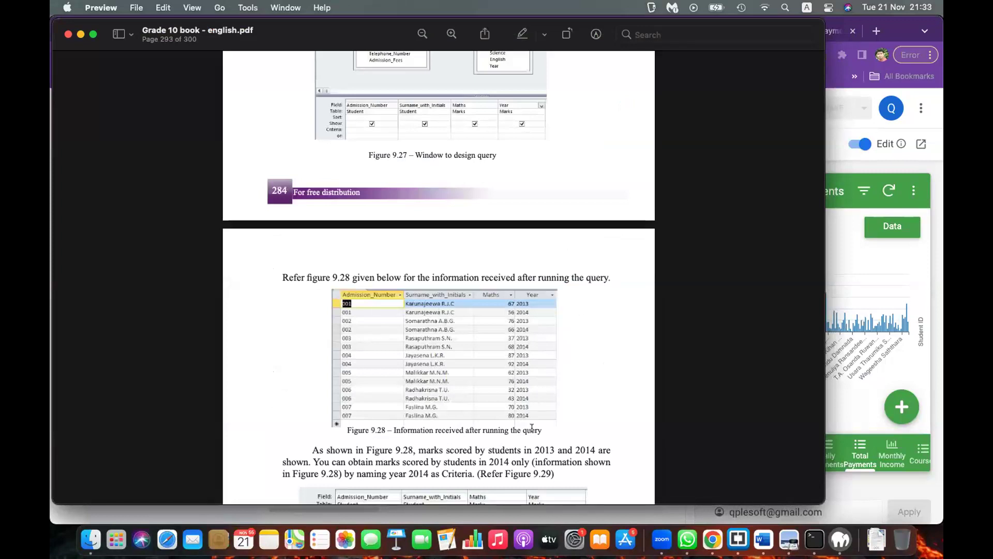
pyautogui.scroll(-6, 532, 428)
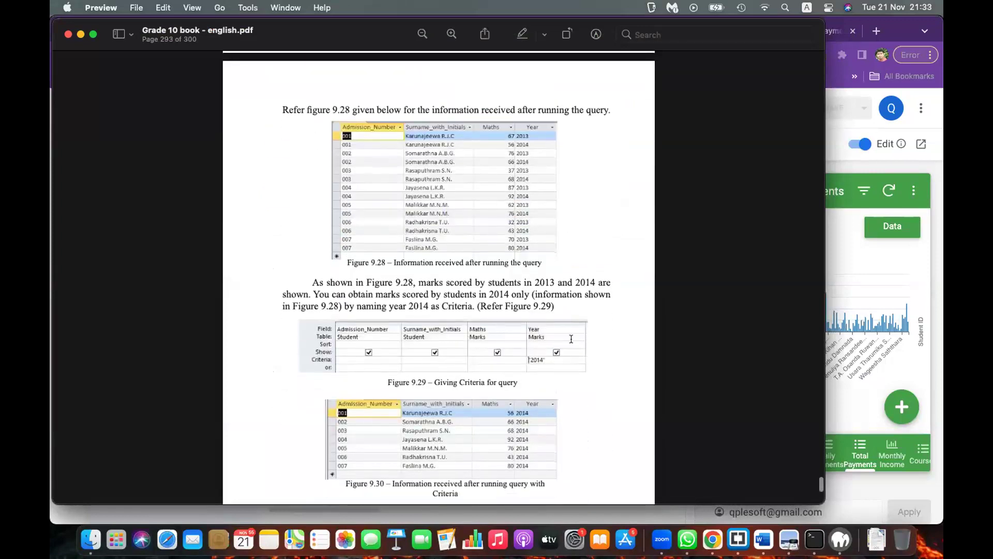
pyautogui.scroll(2, 571, 338)
pyautogui.scroll(-4, 571, 339)
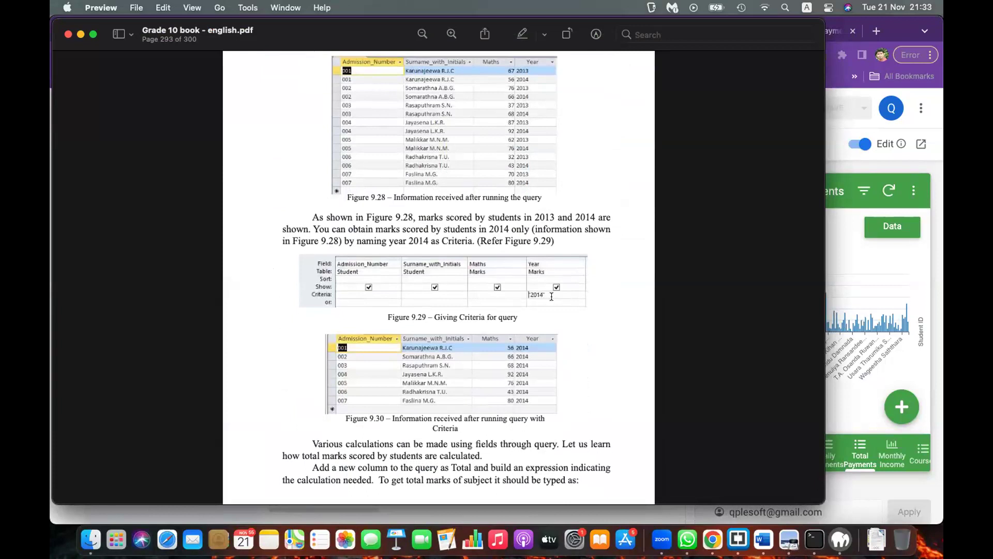
pyautogui.scroll(2, 558, 296)
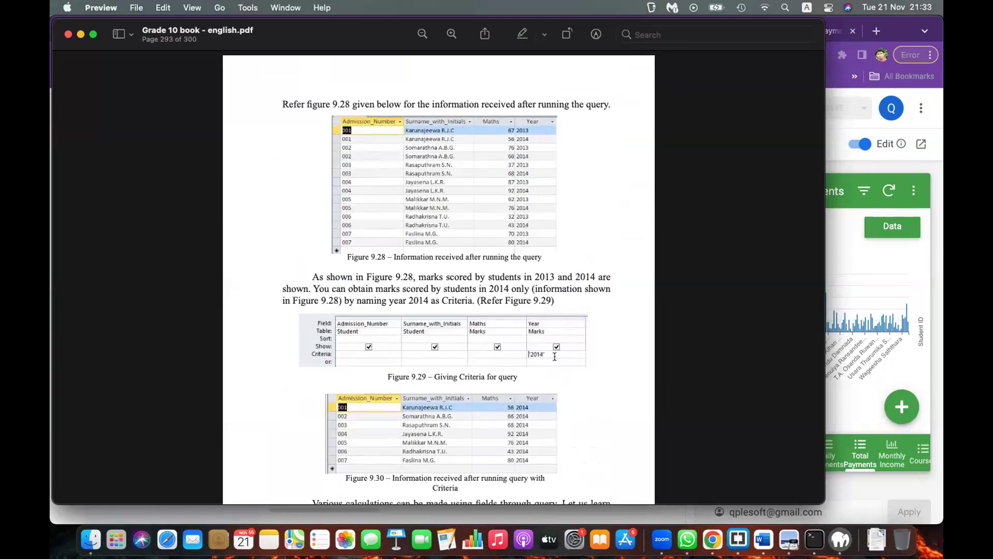
# Review the textbook pages on calculated query totals, section 9.8 on designing reports, the admission fees total and printing the report.
pyautogui.scroll(-15, 554, 357)
pyautogui.scroll(-20, 555, 356)
pyautogui.scroll(-20, 554, 356)
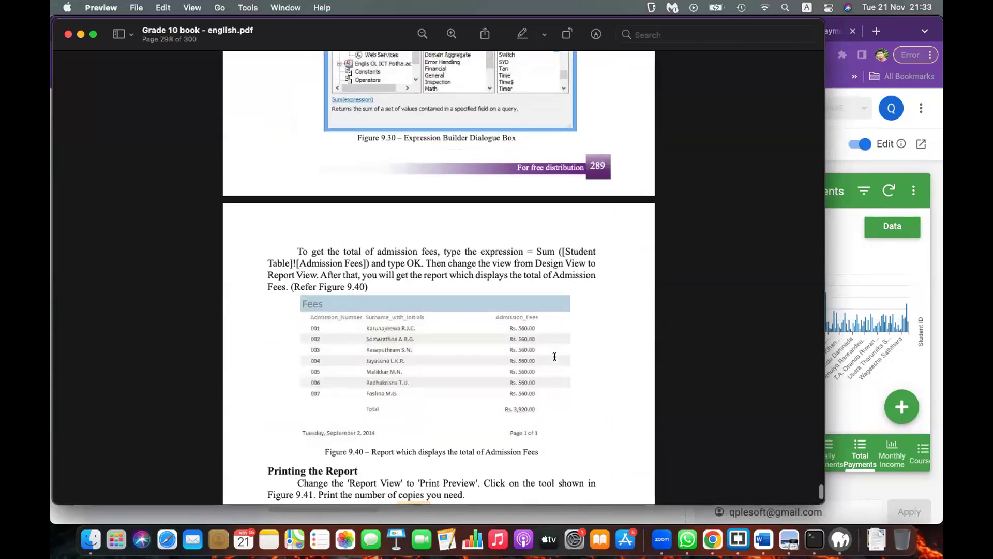
pyautogui.scroll(-5, 554, 356)
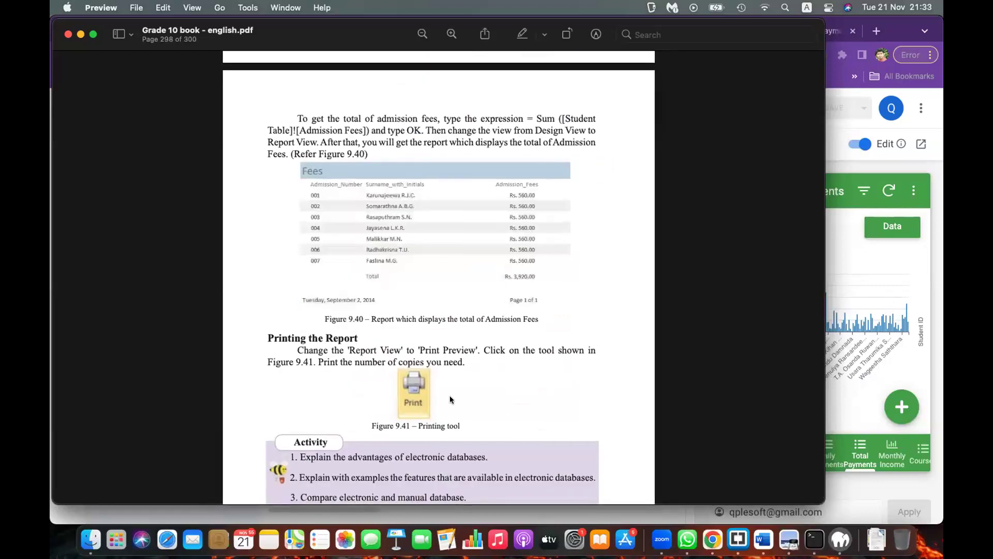
pyautogui.scroll(10, 450, 399)
pyautogui.scroll(8, 453, 303)
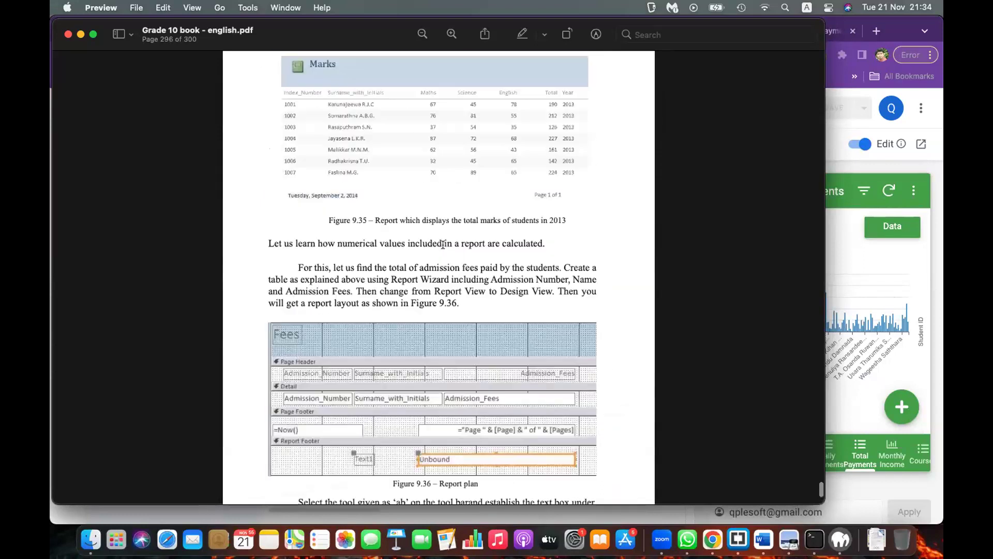
pyautogui.scroll(5, 443, 245)
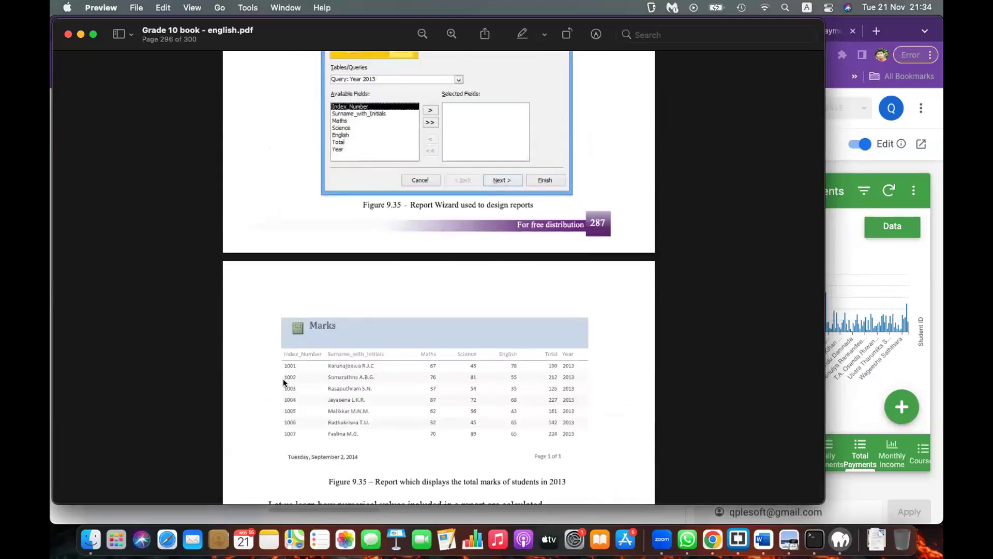
pyautogui.scroll(7, 607, 364)
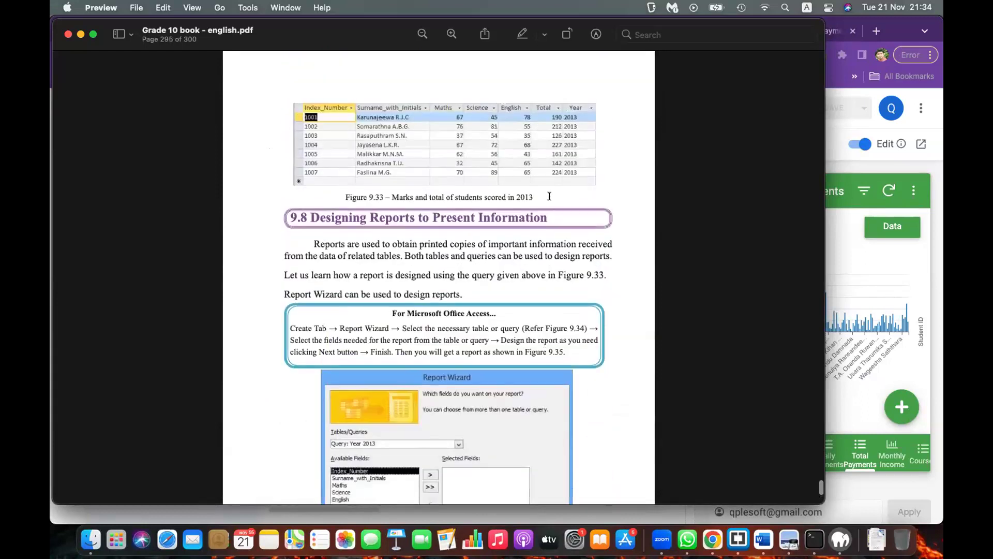
pyautogui.scroll(6, 530, 226)
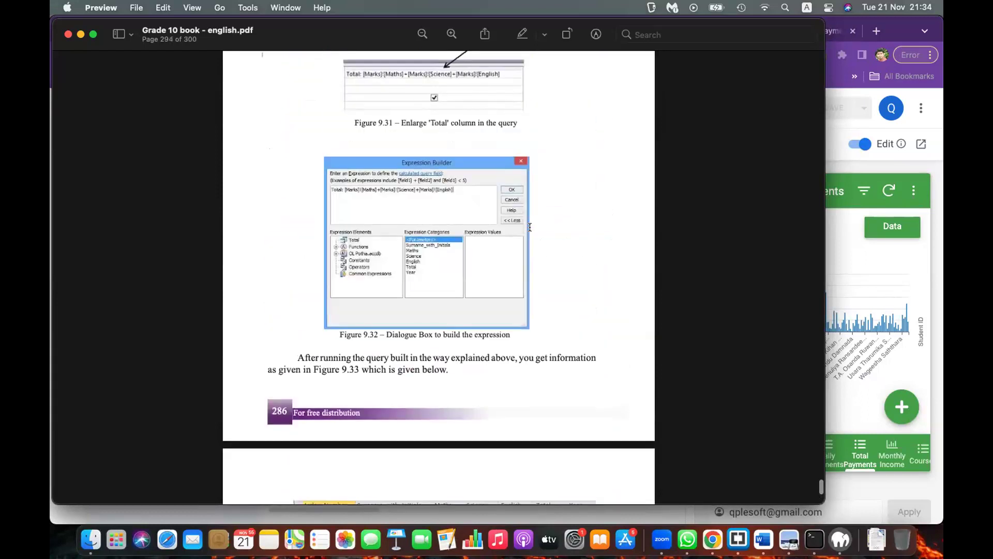
pyautogui.scroll(5, 530, 227)
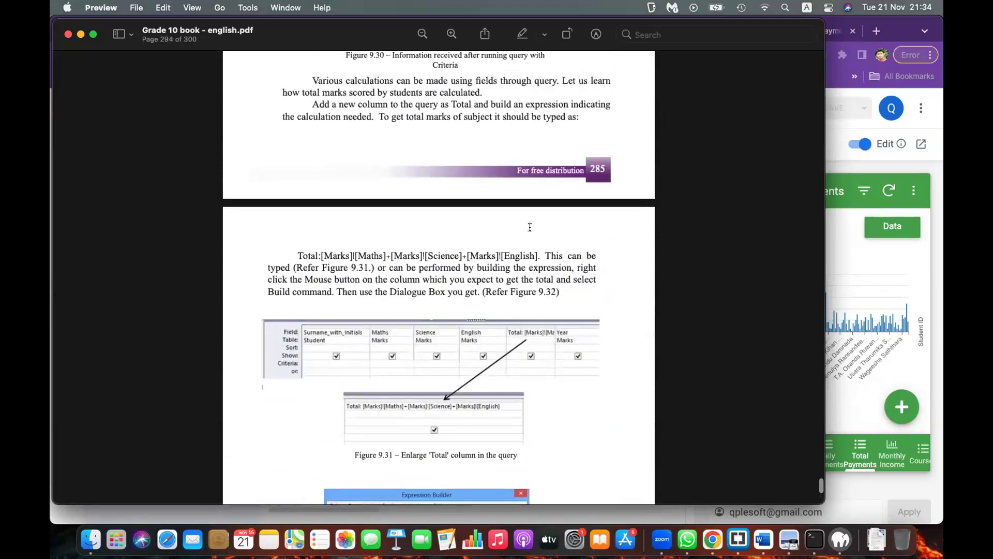
pyautogui.scroll(-15, 529, 227)
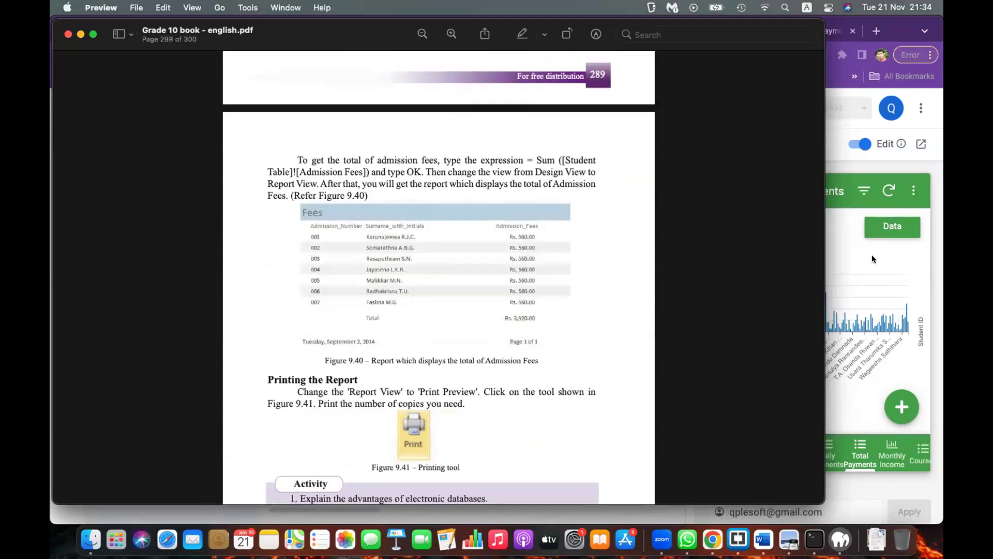
# Switch to AppSheet in Chrome and inspect the July bar of the Monthly Income chart.
pyautogui.click(849, 352)
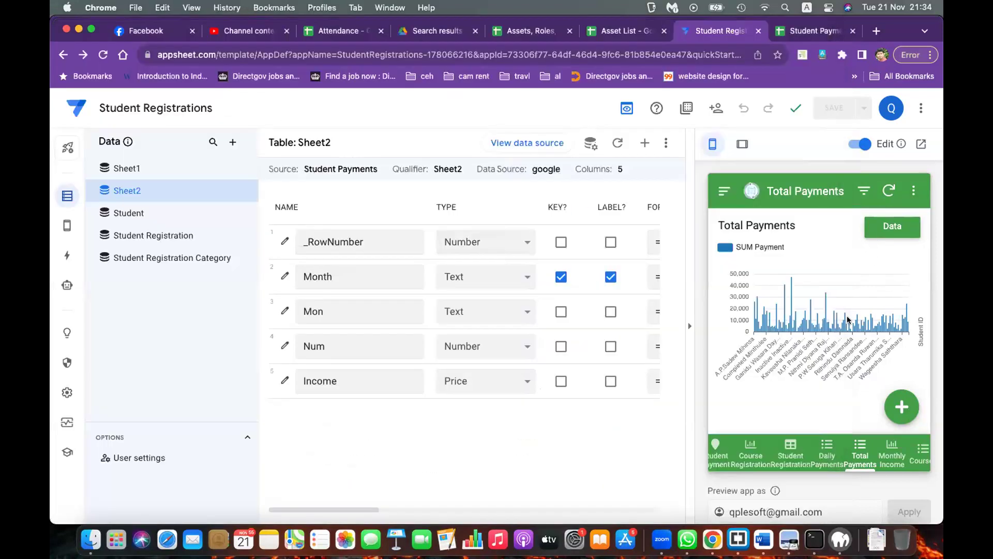
pyautogui.click(887, 454)
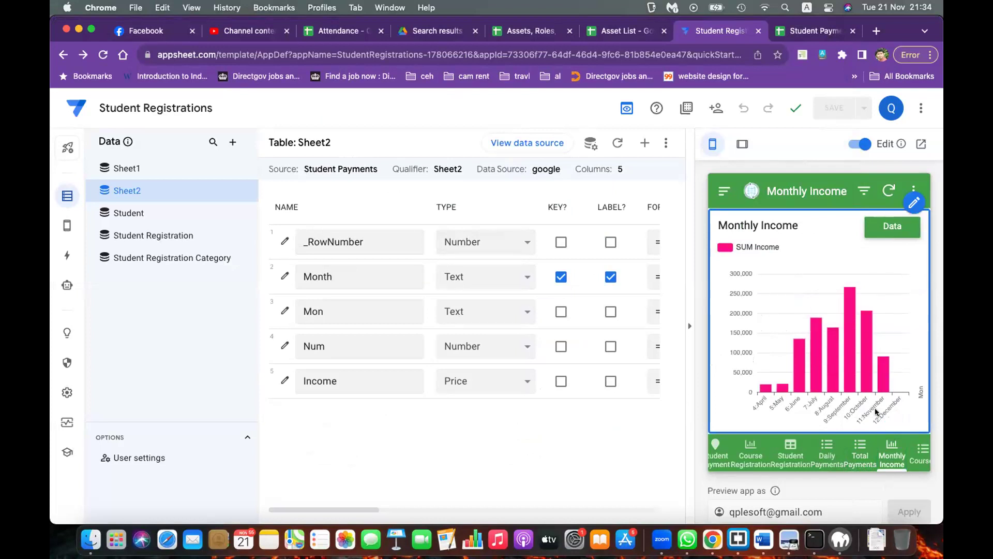
pyautogui.moveTo(848, 378)
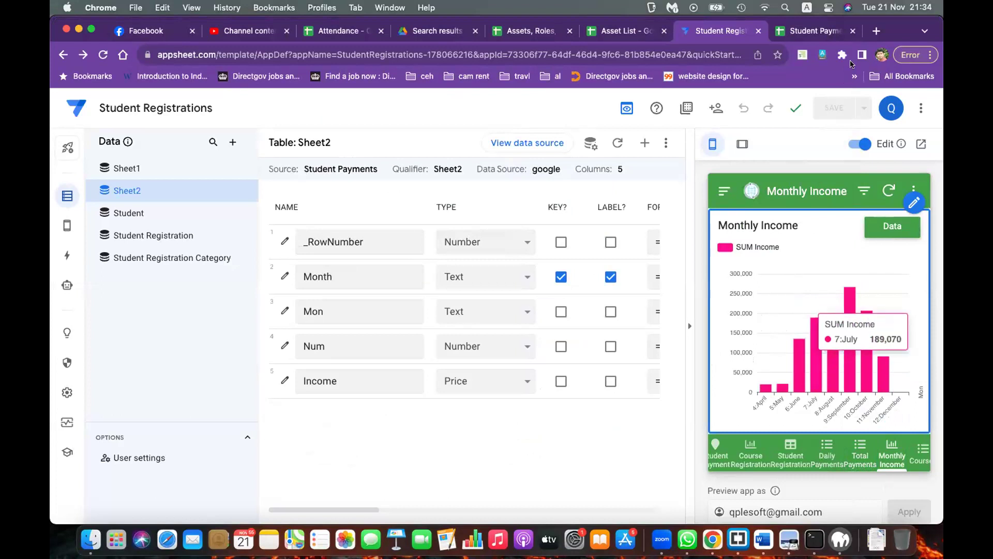
# Search for datastudio.google.conm in a new browser tab and open Looker Studio from the Looker Studio Overview result.
pyautogui.click(875, 31)
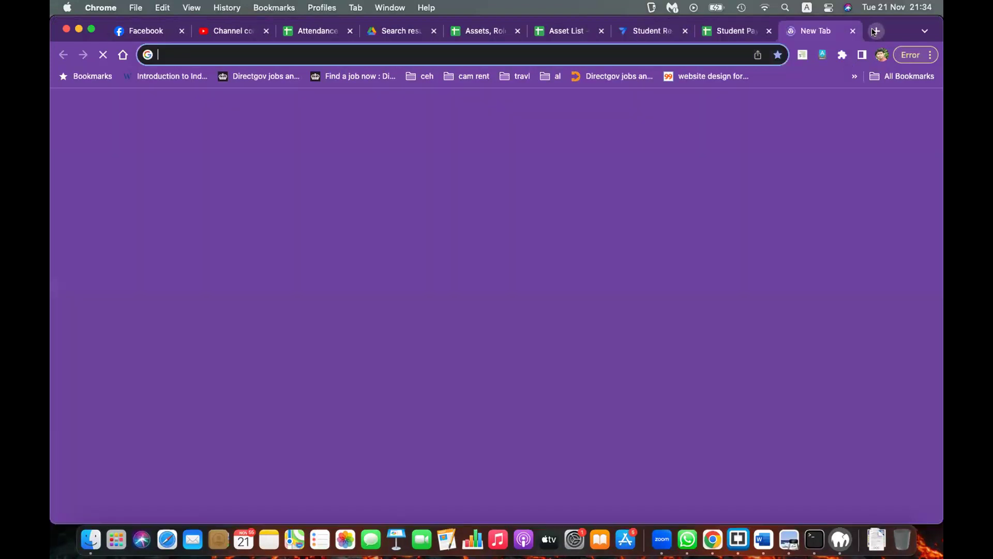
pyautogui.write('data')
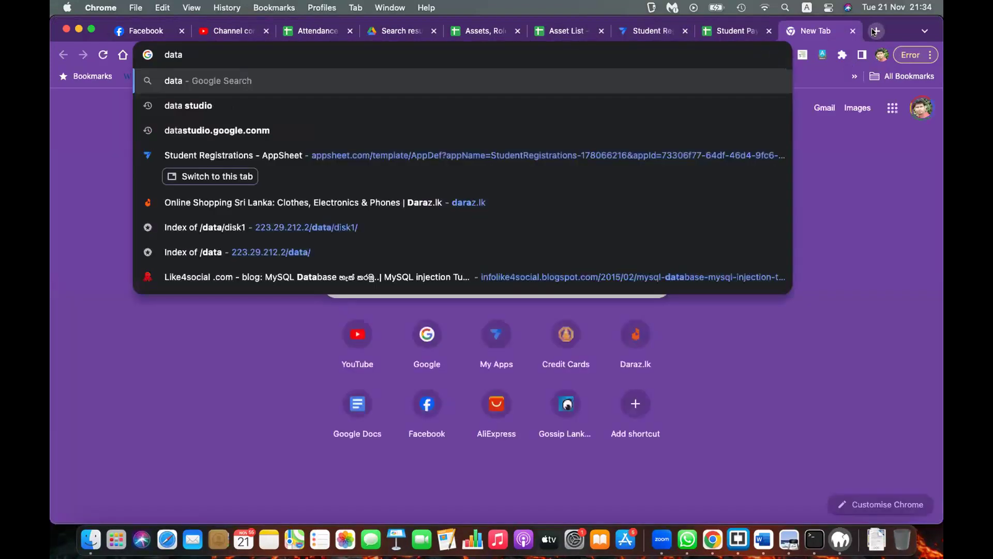
pyautogui.write('s')
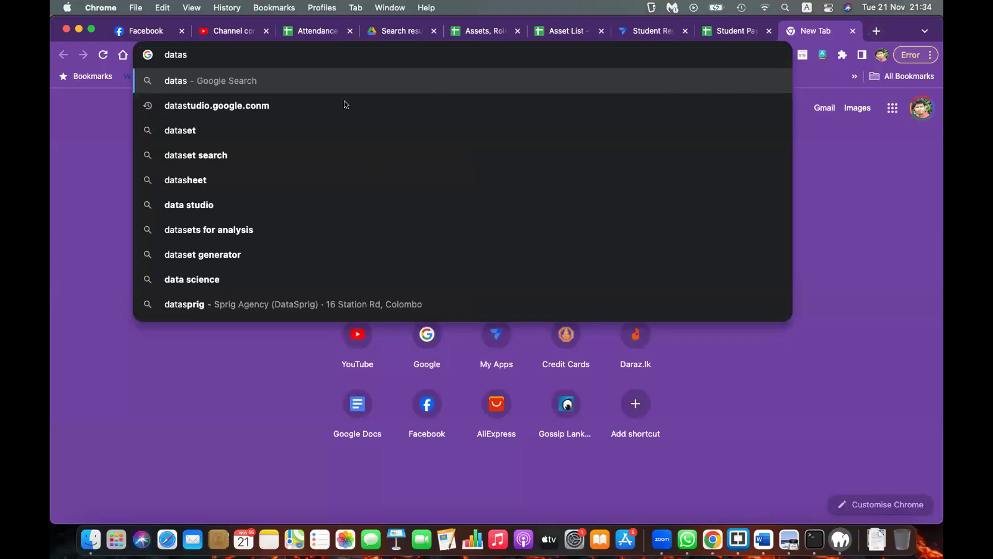
pyautogui.click(278, 106)
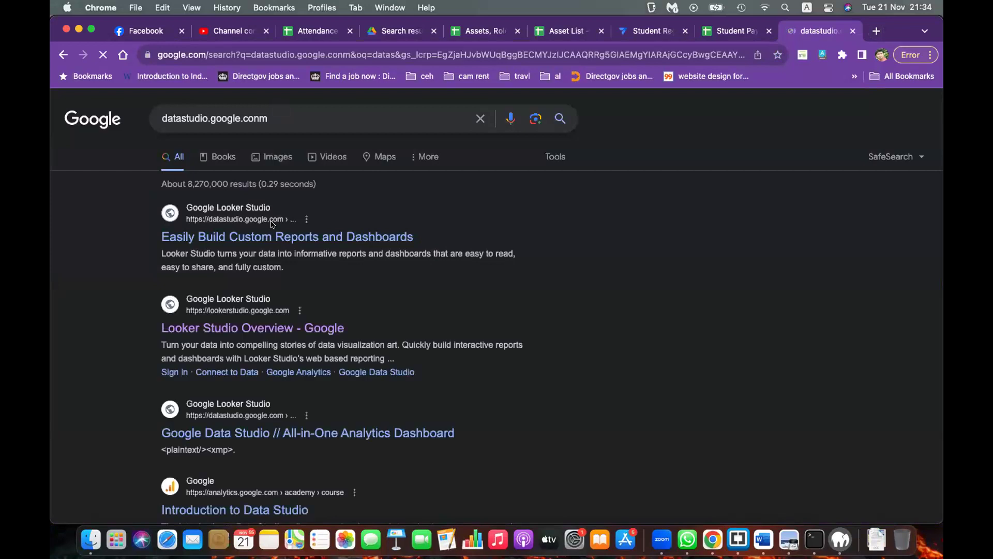
pyautogui.click(280, 331)
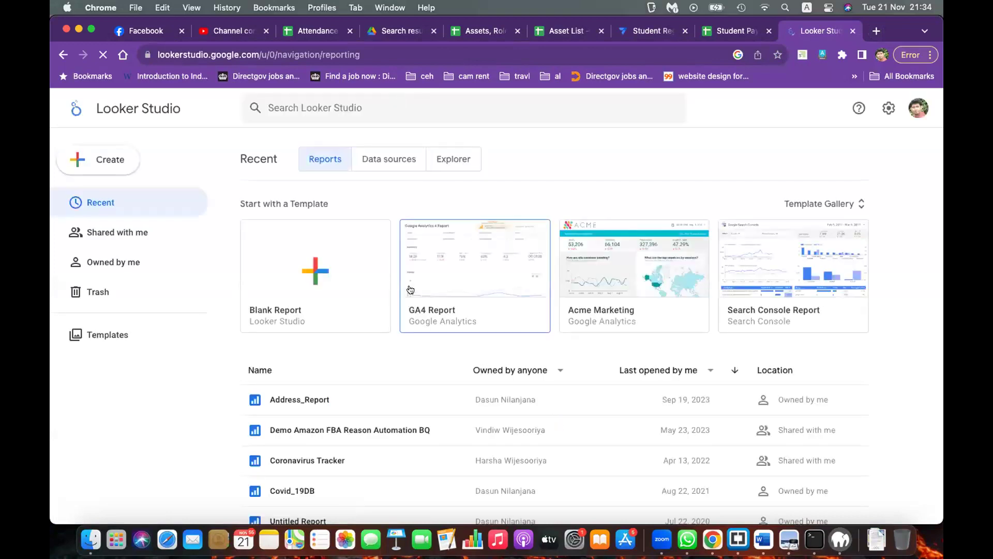
# Open the Address_Report from the recent Looker Studio reports and shrink the browser window from its upper edge to uncover the textbook PDF.
pyautogui.scroll(-2, 410, 290)
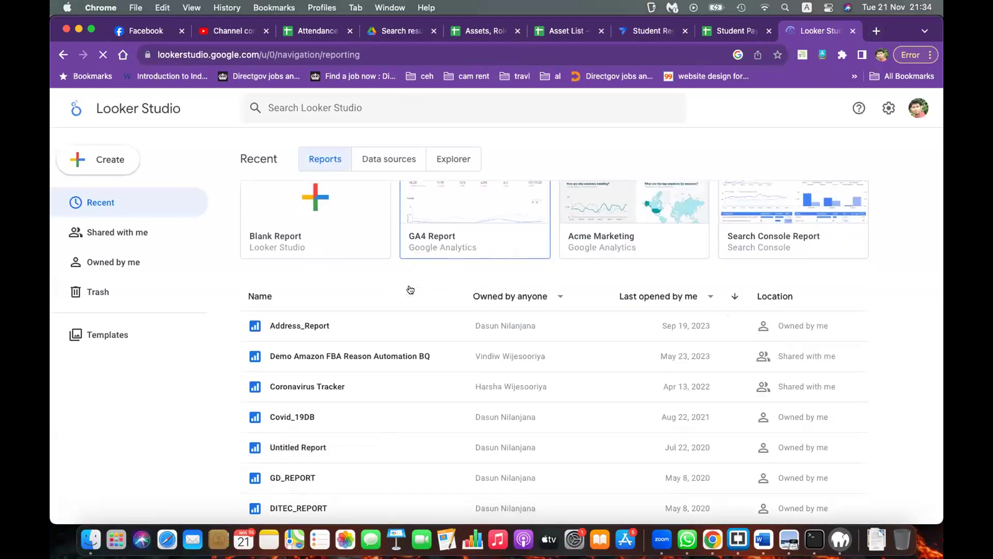
pyautogui.click(324, 326)
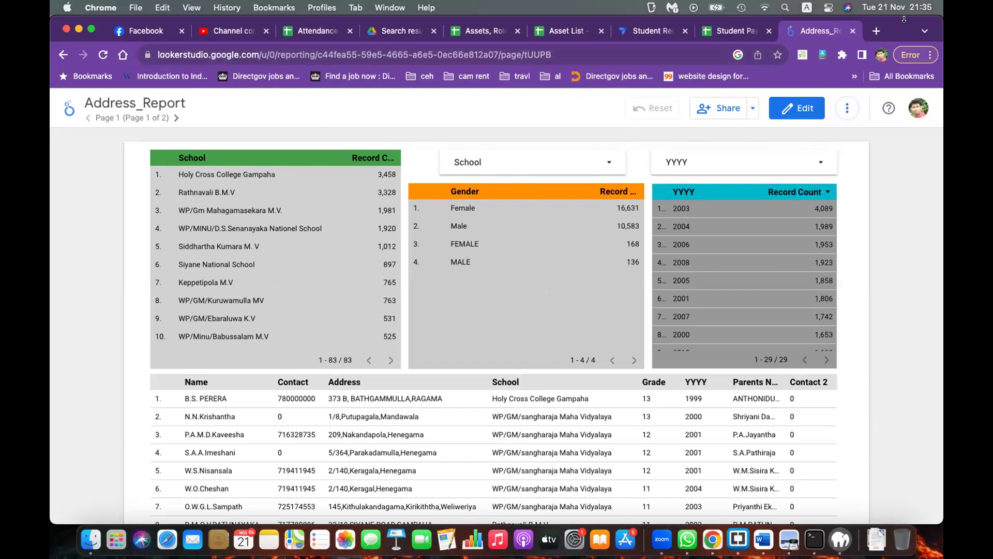
pyautogui.moveTo(910, 14); pyautogui.dragTo(915, 235)
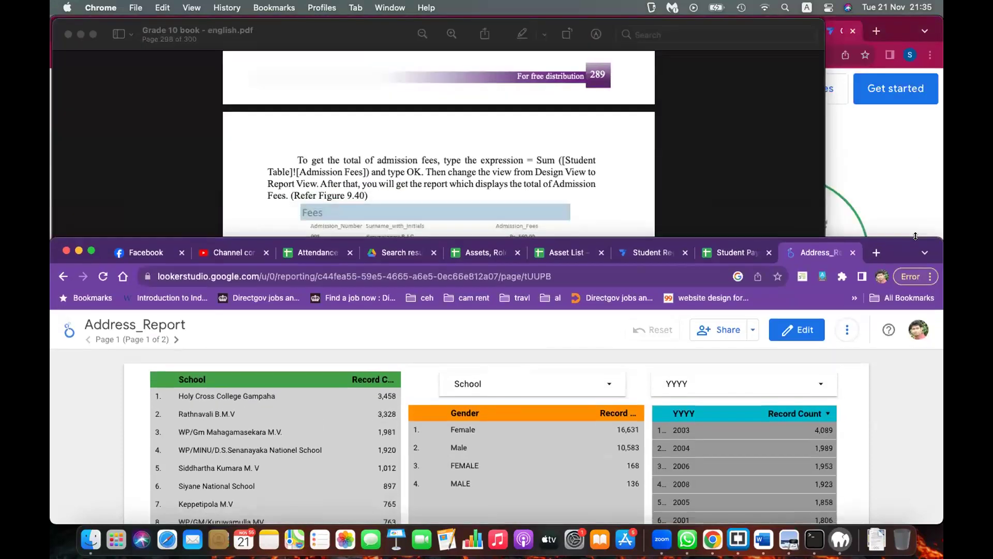